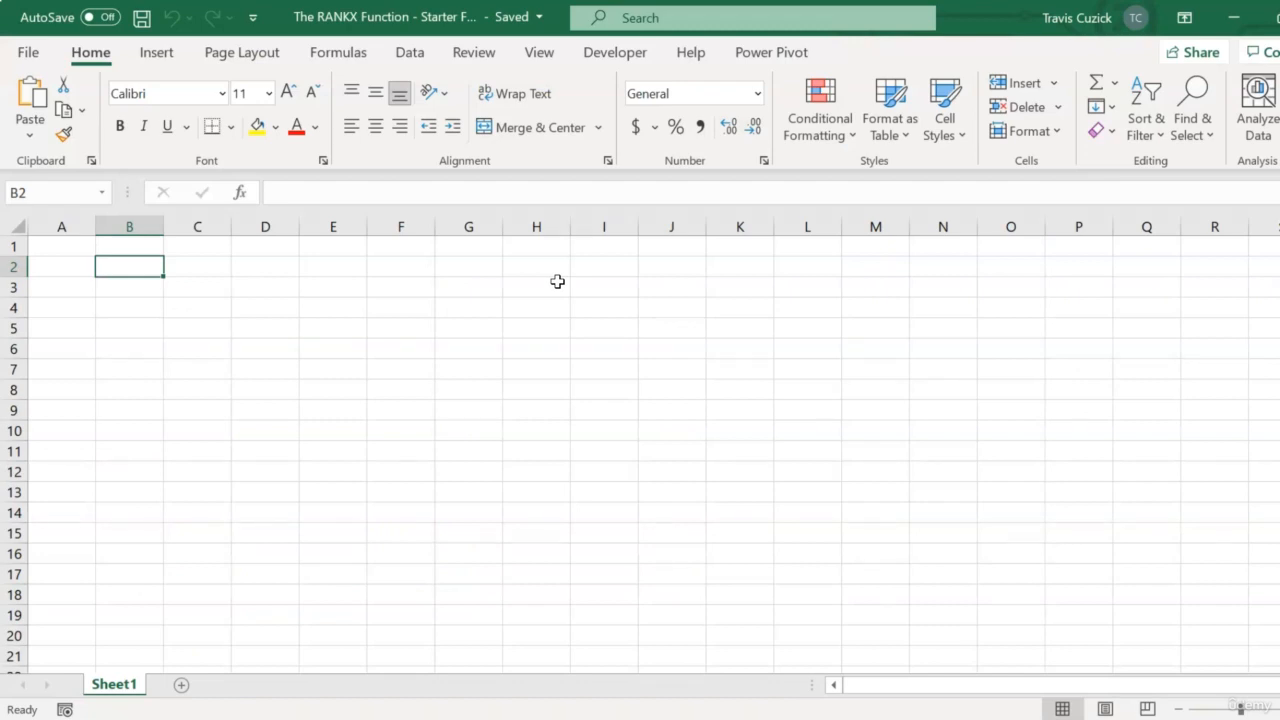
Insert a PivotTable at cell B2 of Sheet1, based on the workbook's data model
click(168, 58)
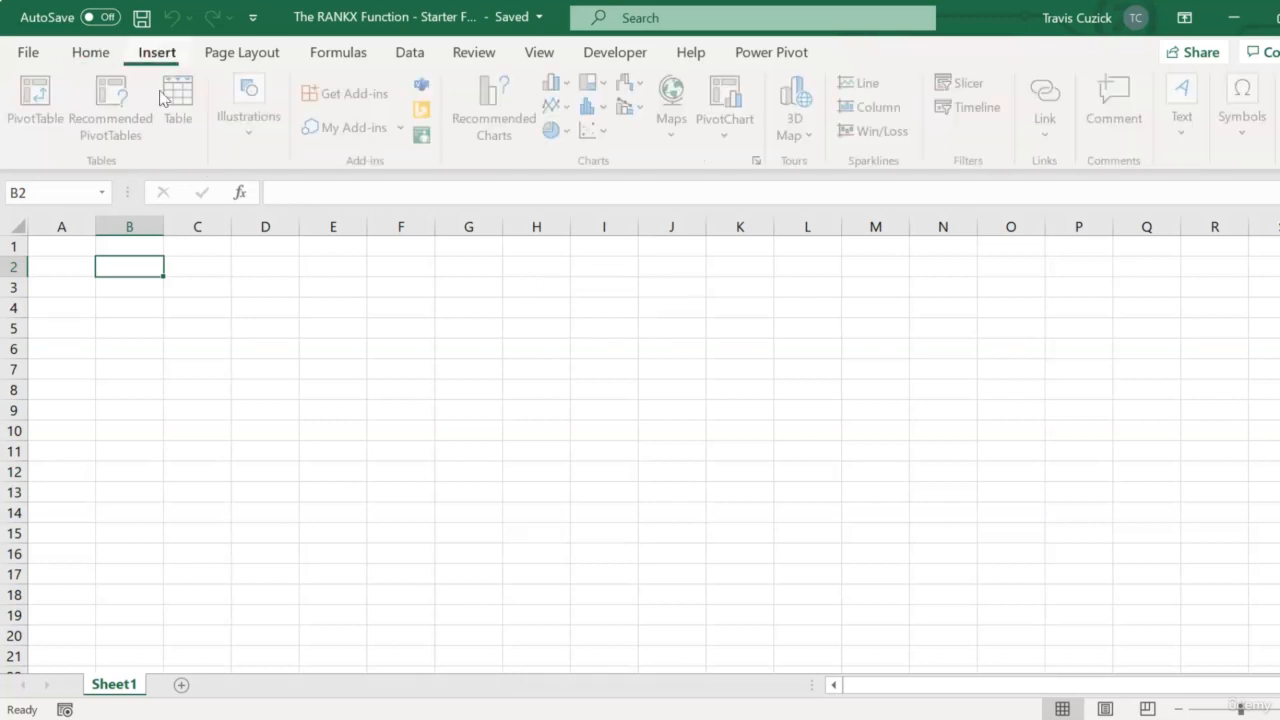
click(38, 110)
click(745, 550)
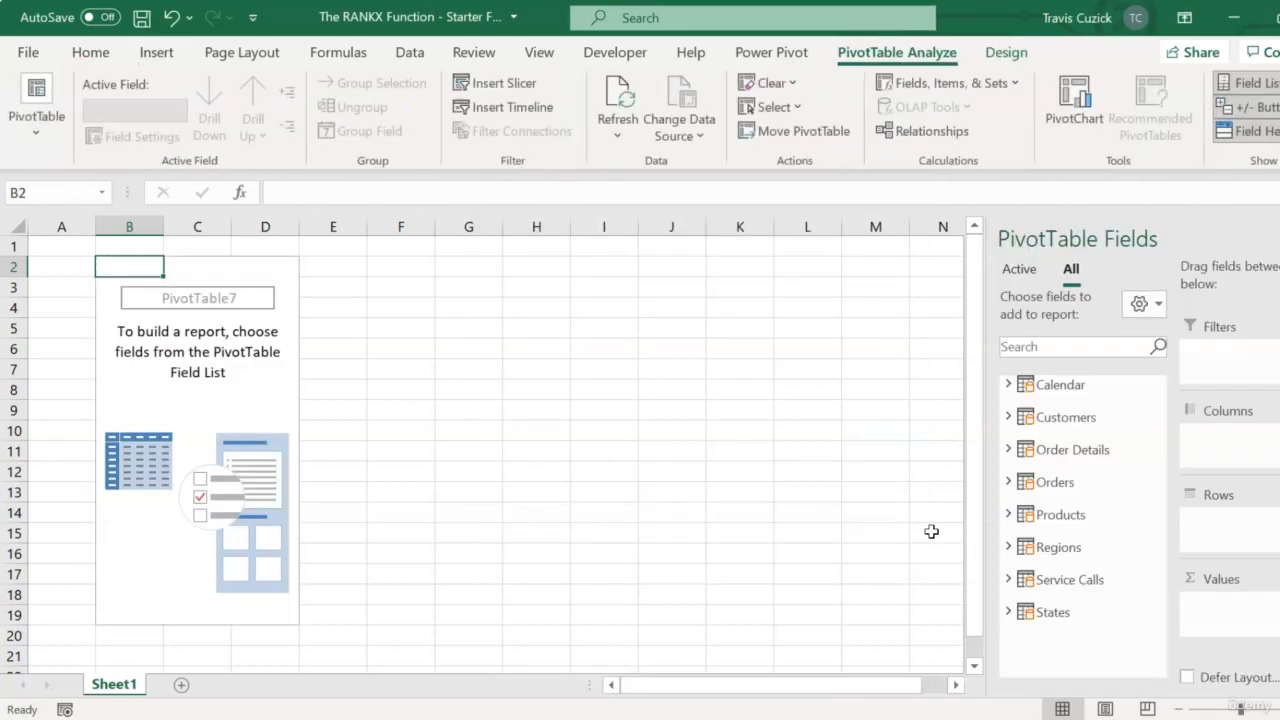
Add the Products table's Name field as PivotTable rows and the Order Details table's Profit measure as values
click(1008, 514)
click(1046, 554)
click(1008, 514)
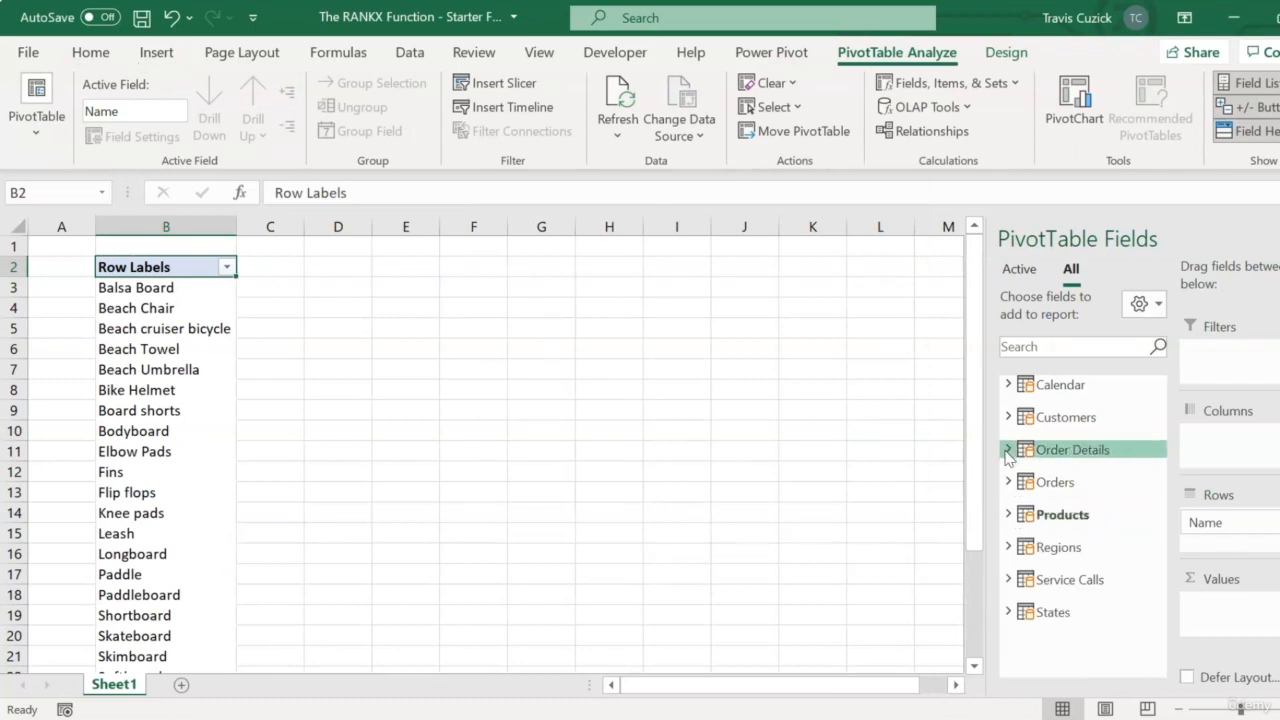
click(1007, 450)
scroll(1098, 480, down, 5)
drag(1092, 581, 1208, 605)
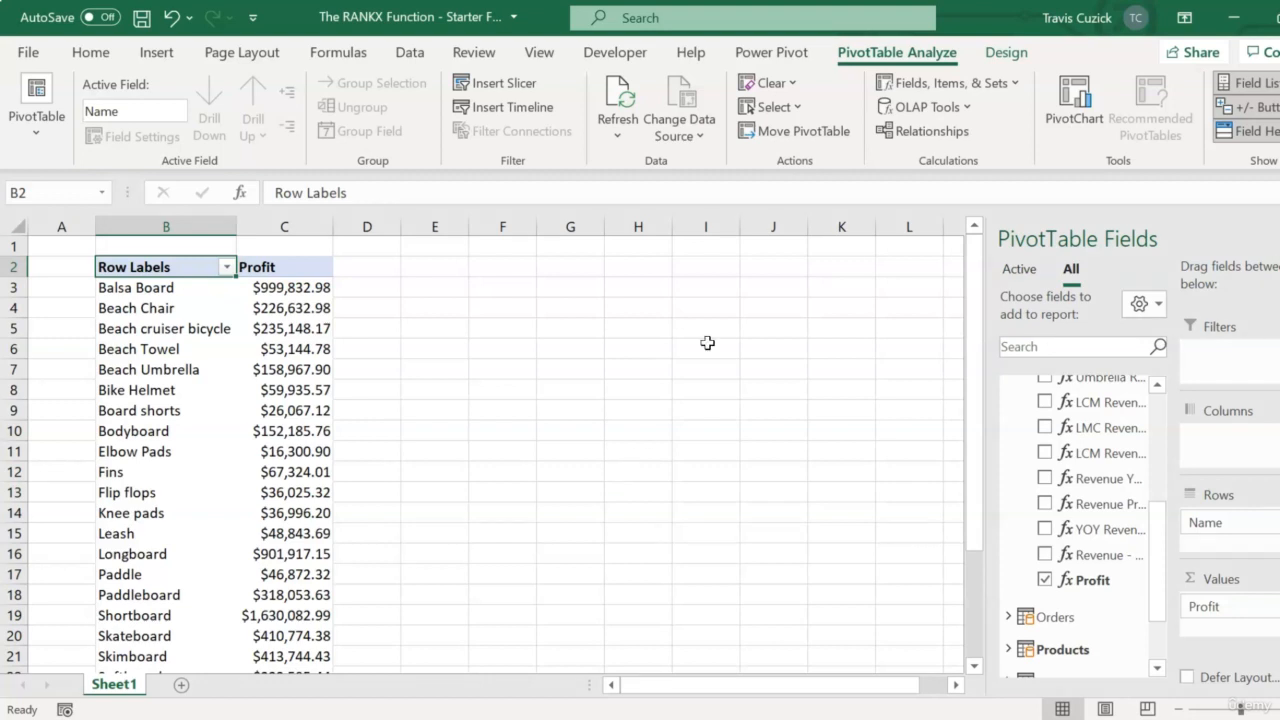
Start a new measure in the Order Details table and name it Product Rank By Profit
click(768, 54)
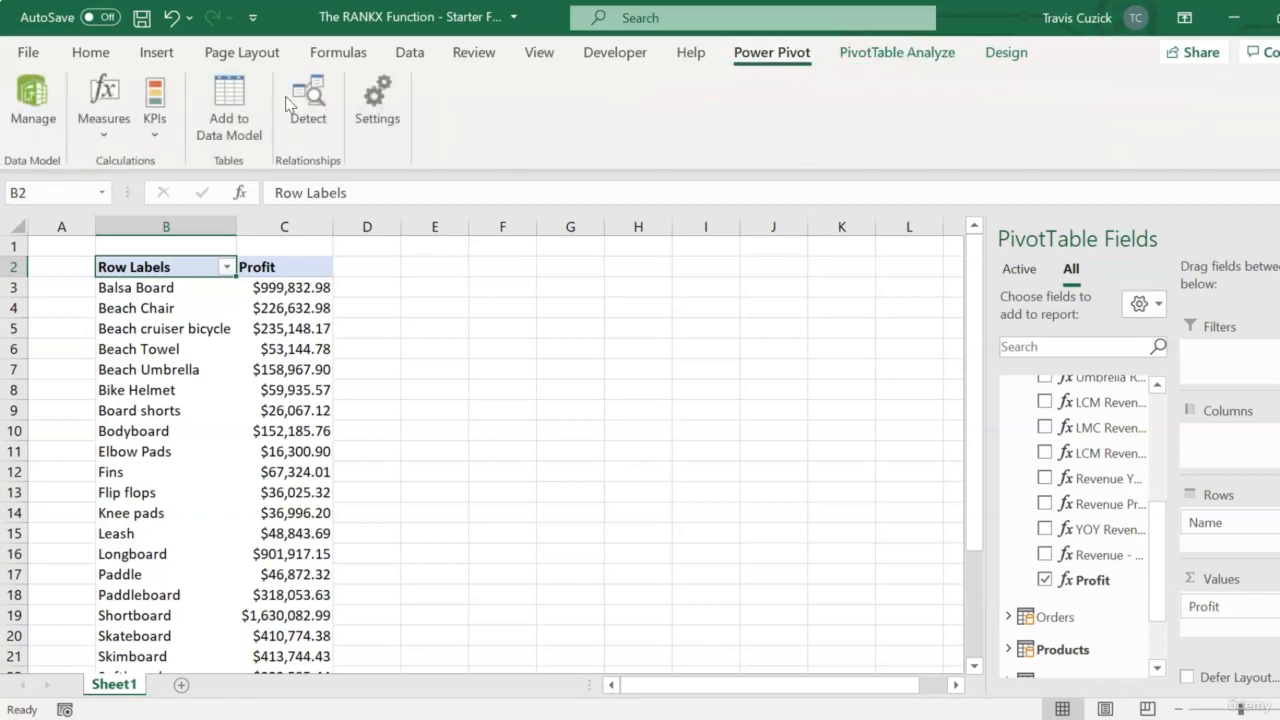
click(99, 138)
click(144, 161)
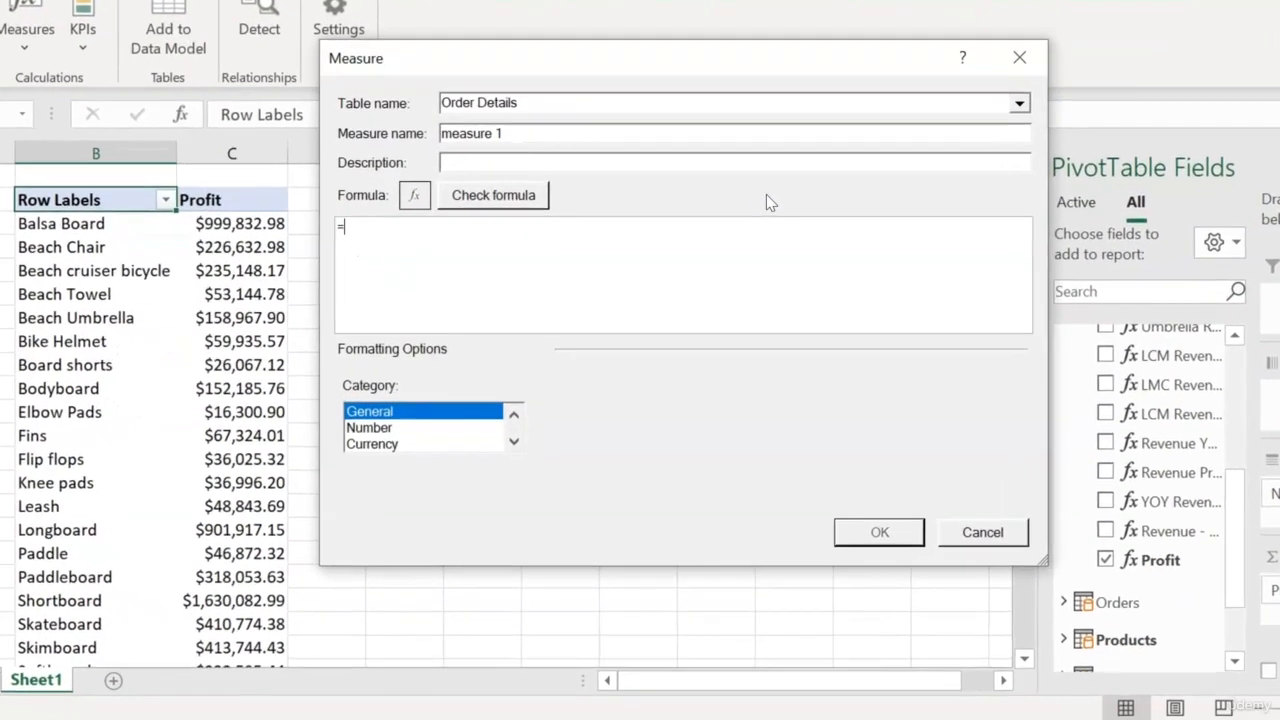
drag(609, 213, 430, 200)
key(BackSpace)
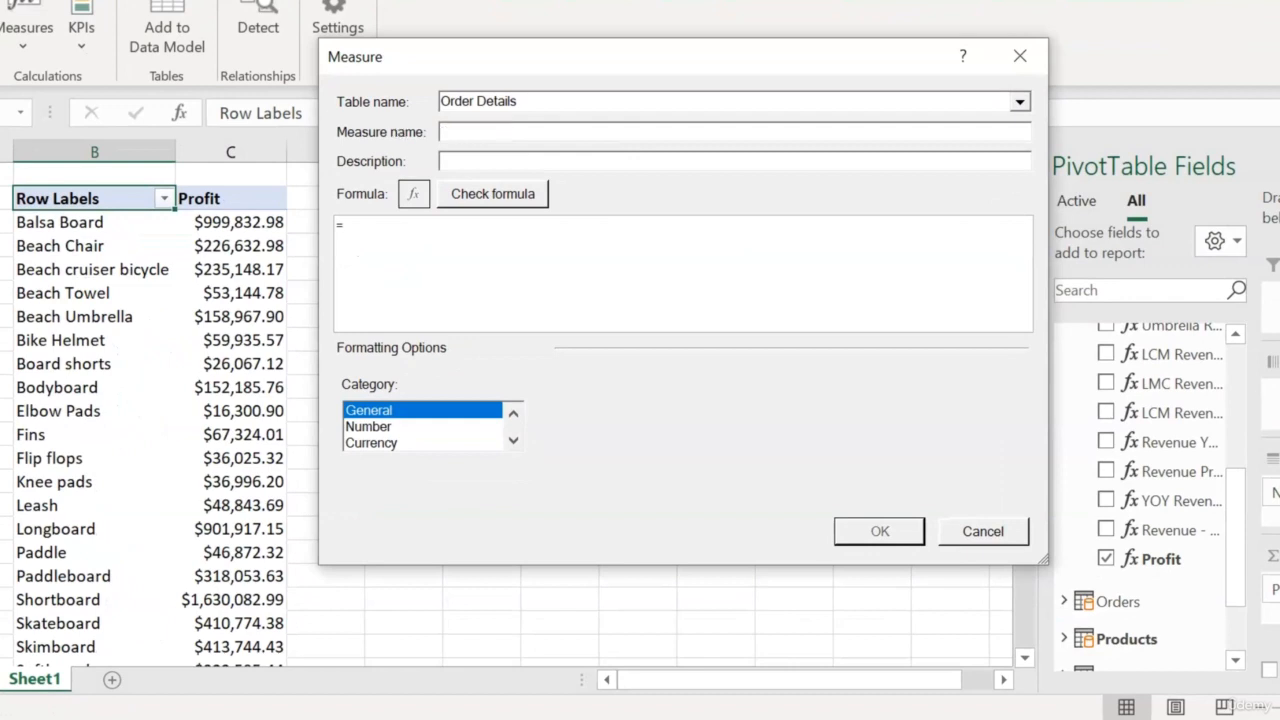
text(Product Rank By Profit)
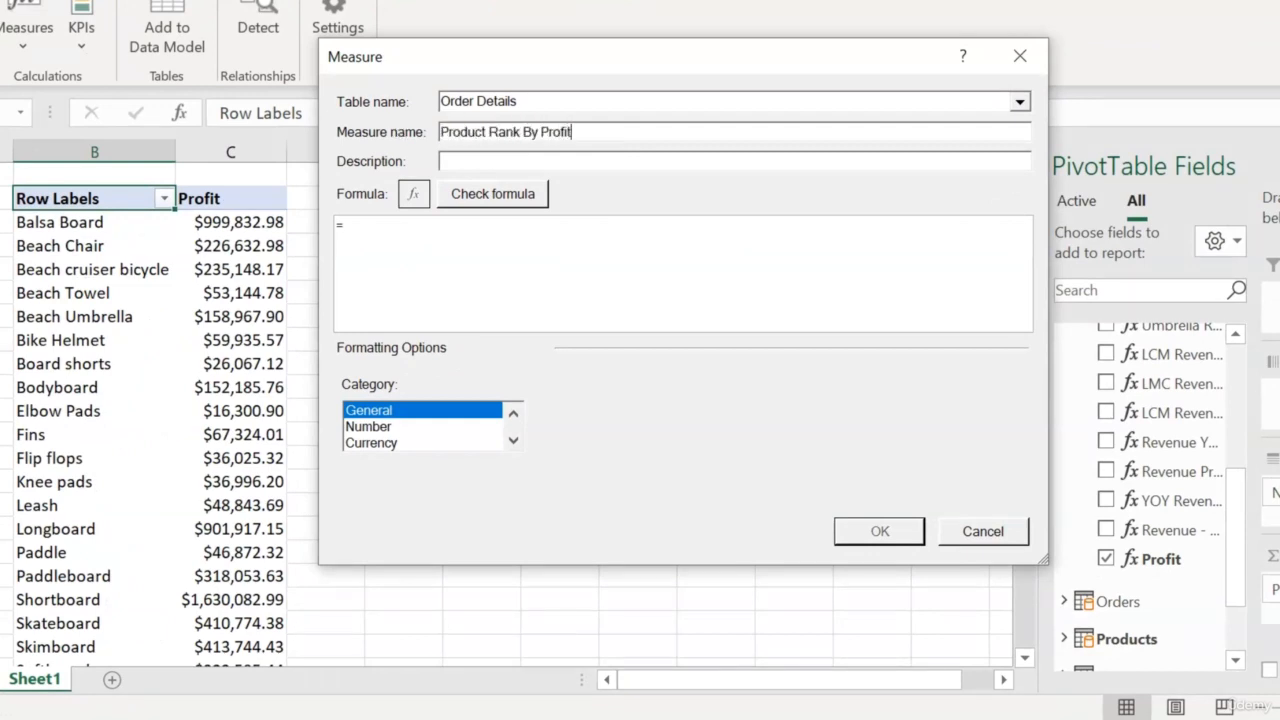
Enter the measure formula =RANKX(ALL(Products[Name]),[Profit])
click(344, 226)
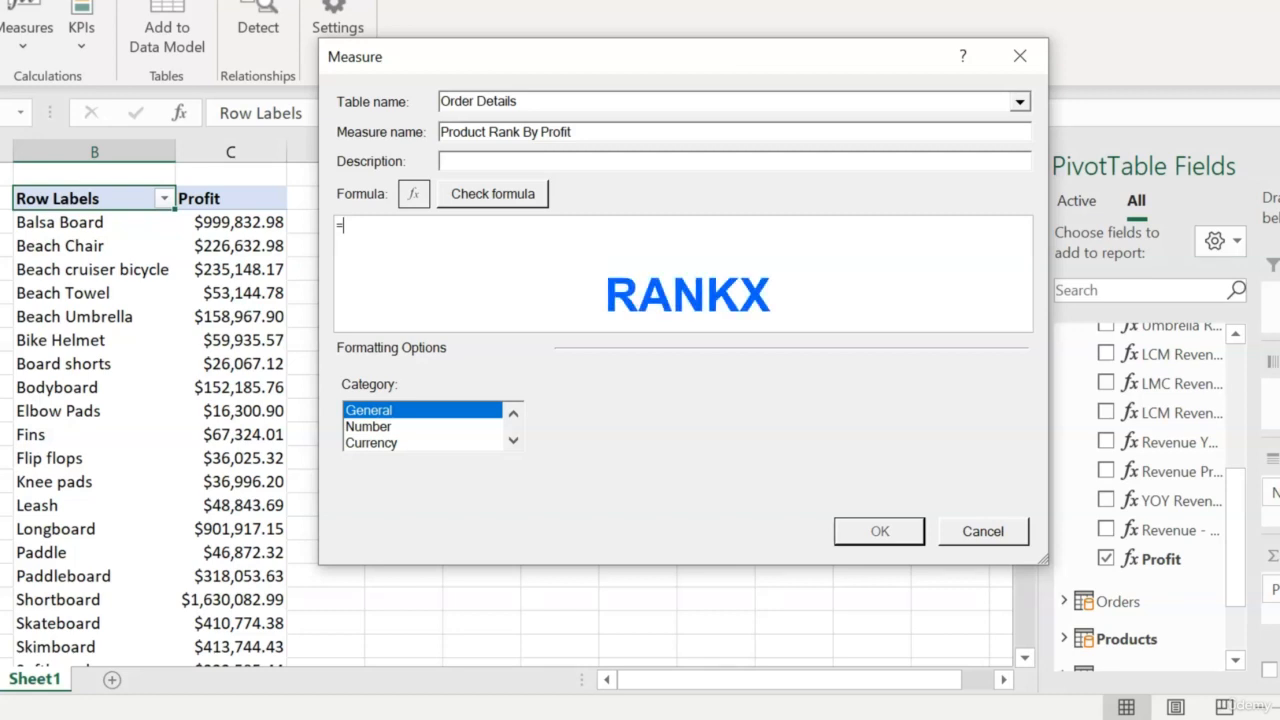
text(RANK)
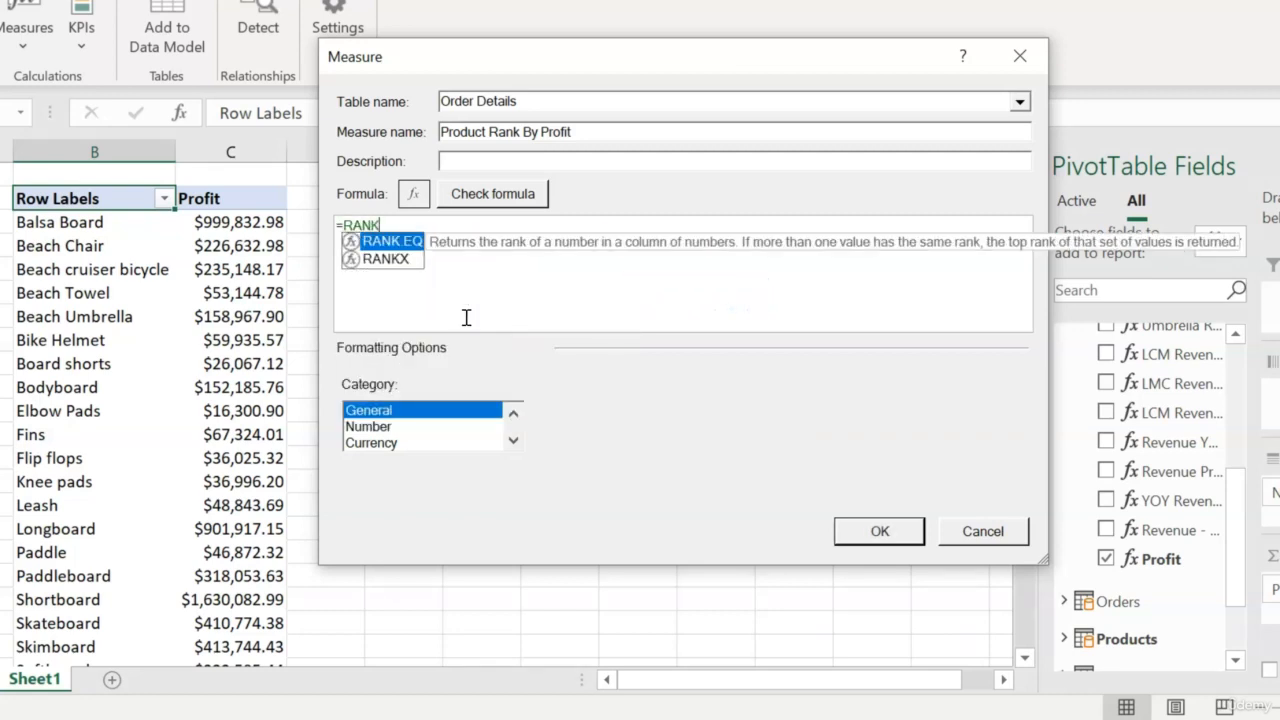
text(X()
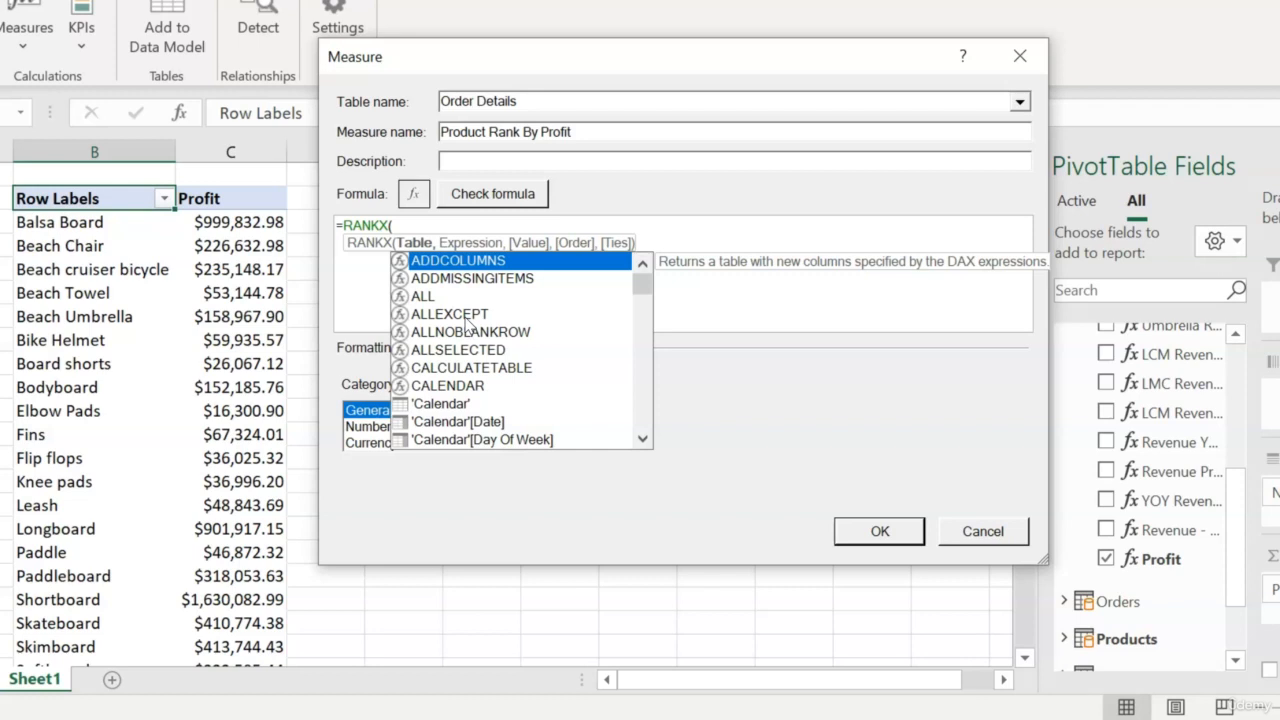
text(ALL()
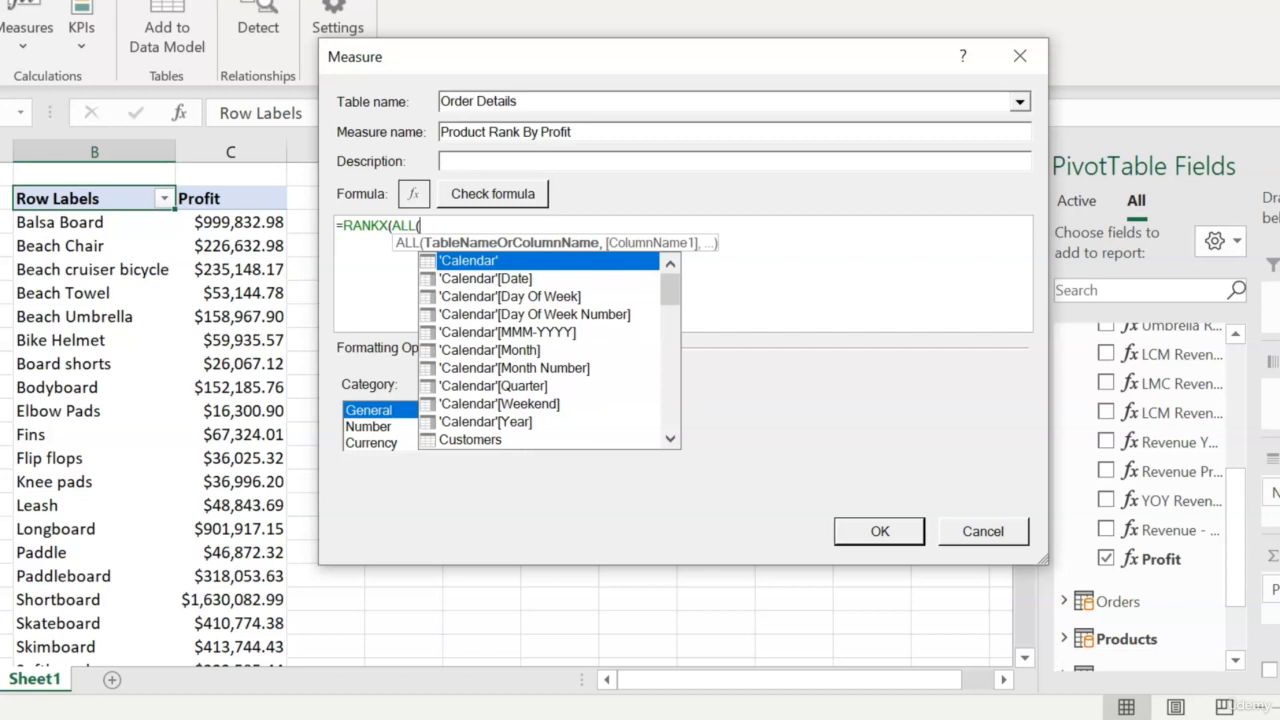
text(PROD)
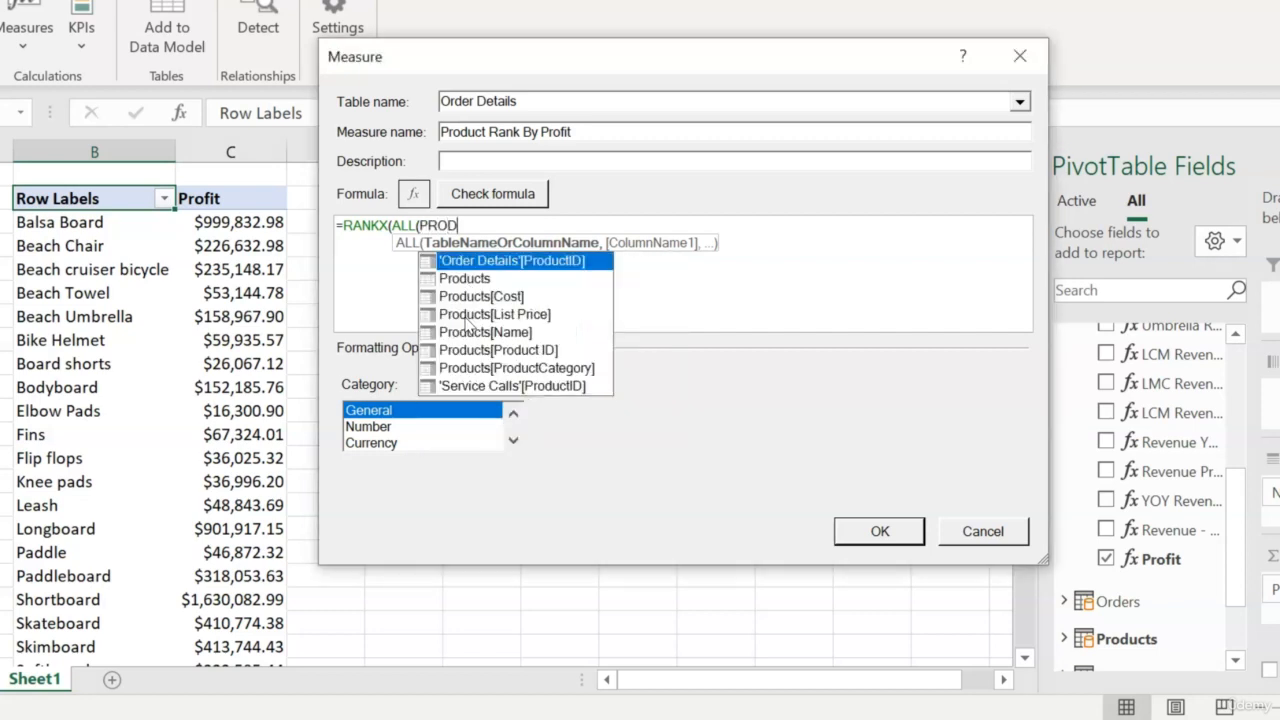
key(Down)
key(Down)
key(Down)
key(Down)
key(Tab)
text(),)
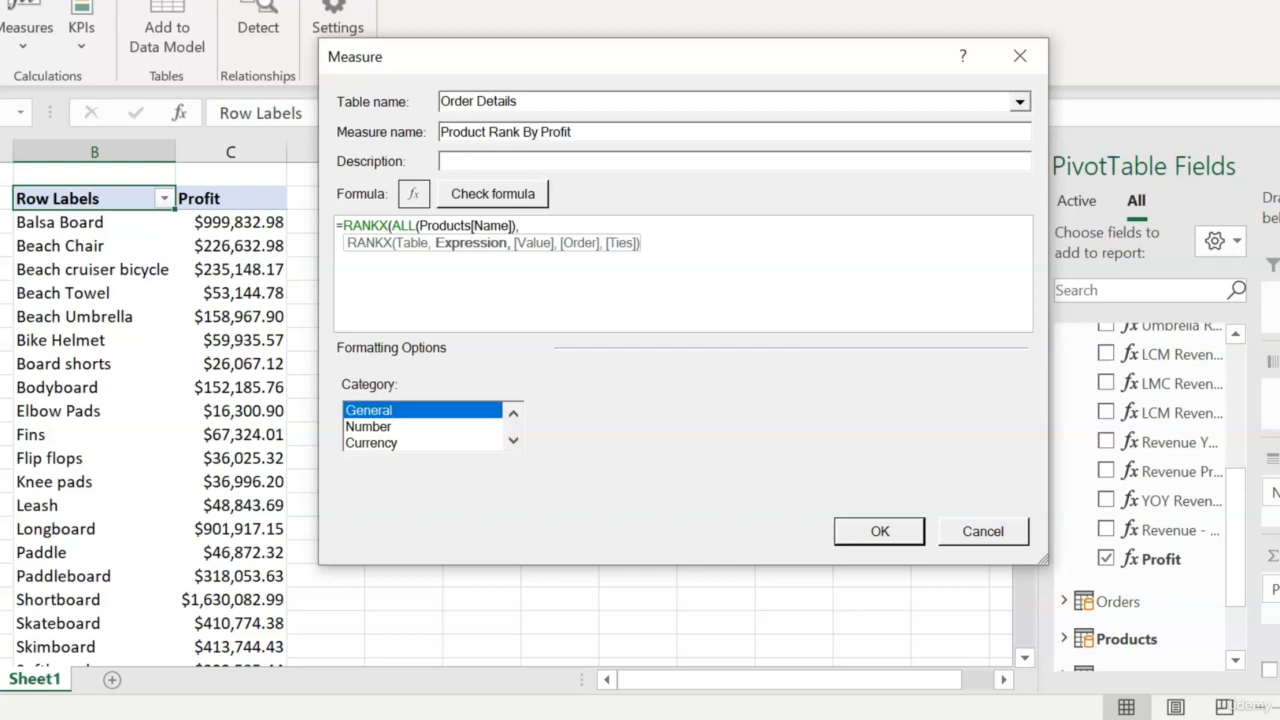
text([Profit])
text())
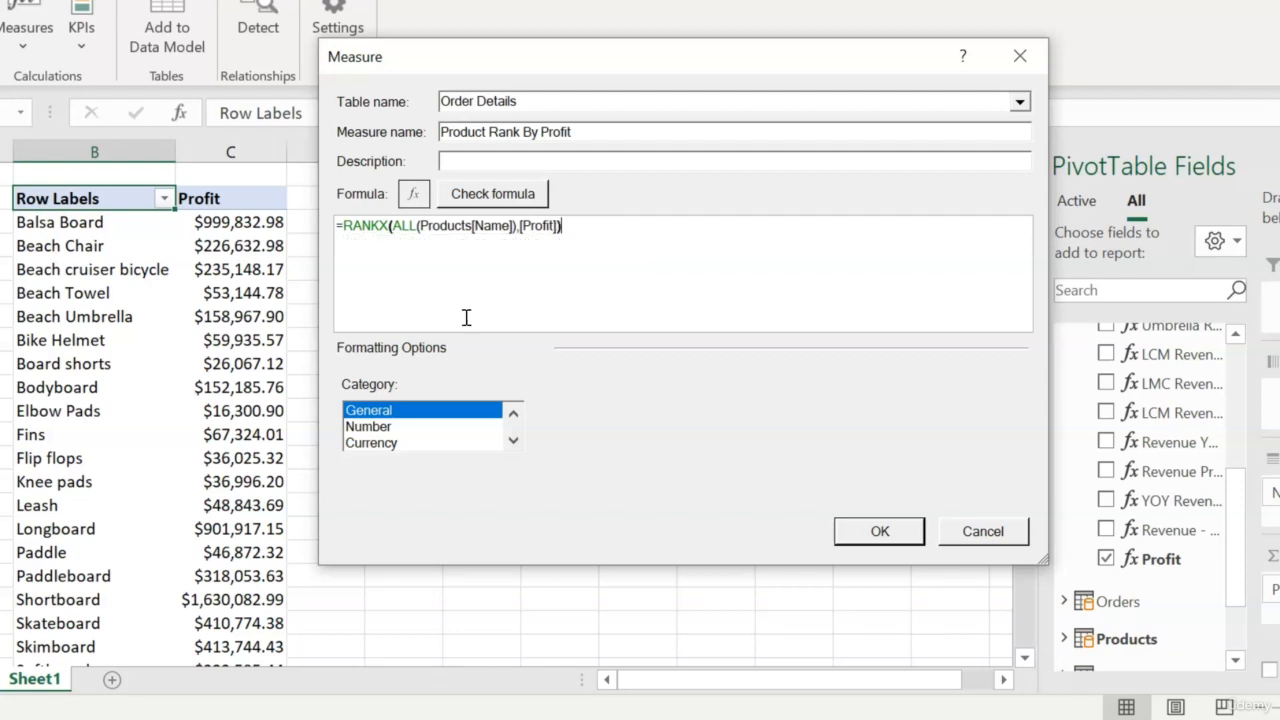
Format the measure as a Number in Whole Number format and save it
click(398, 428)
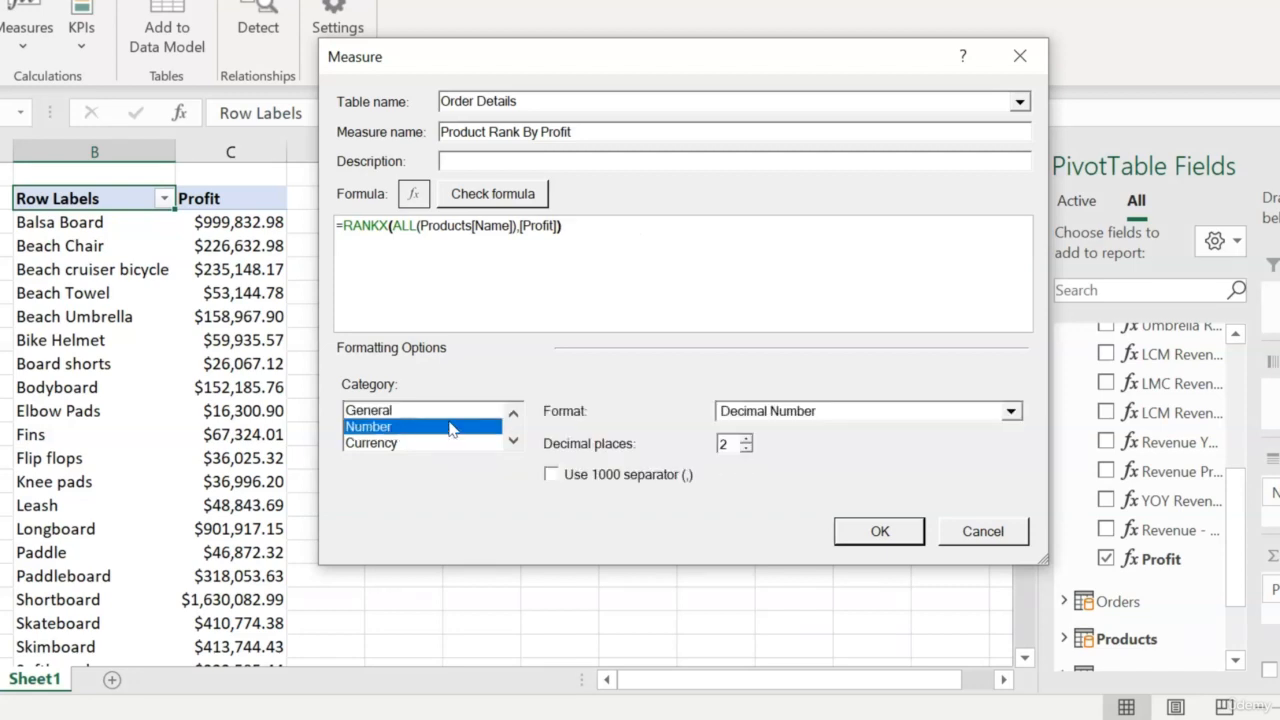
click(1012, 414)
click(913, 455)
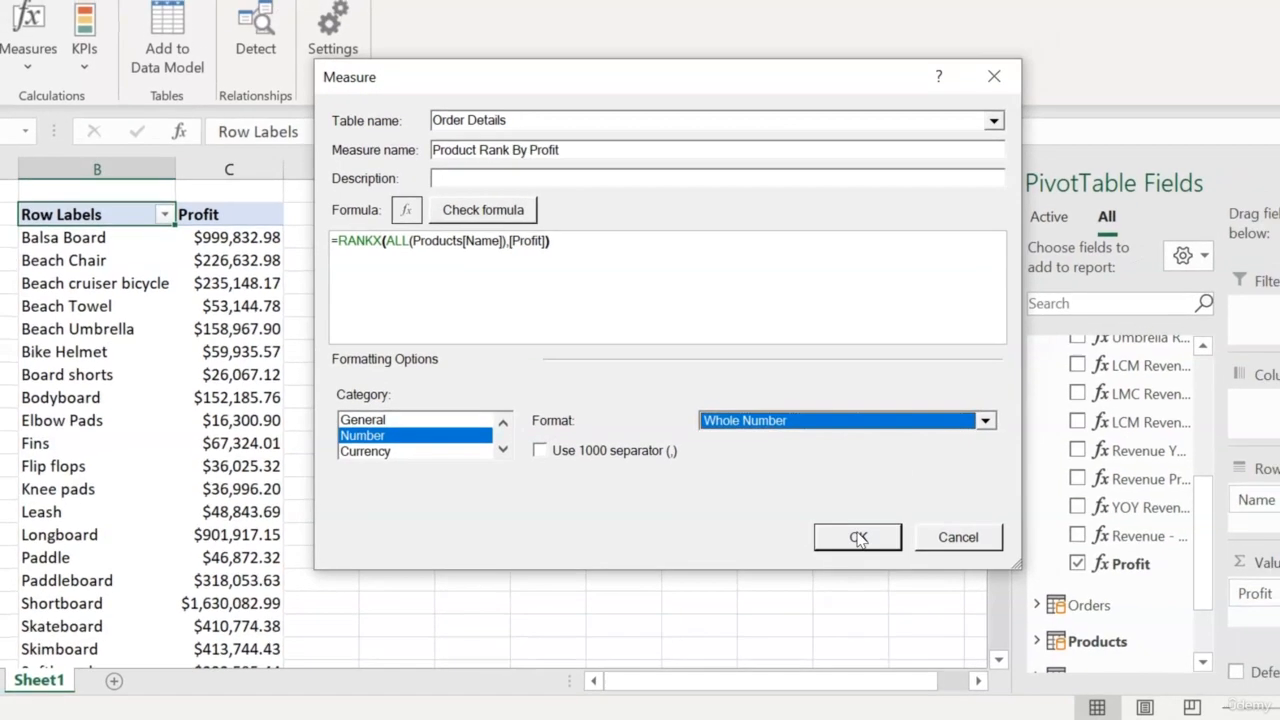
click(880, 531)
click(848, 540)
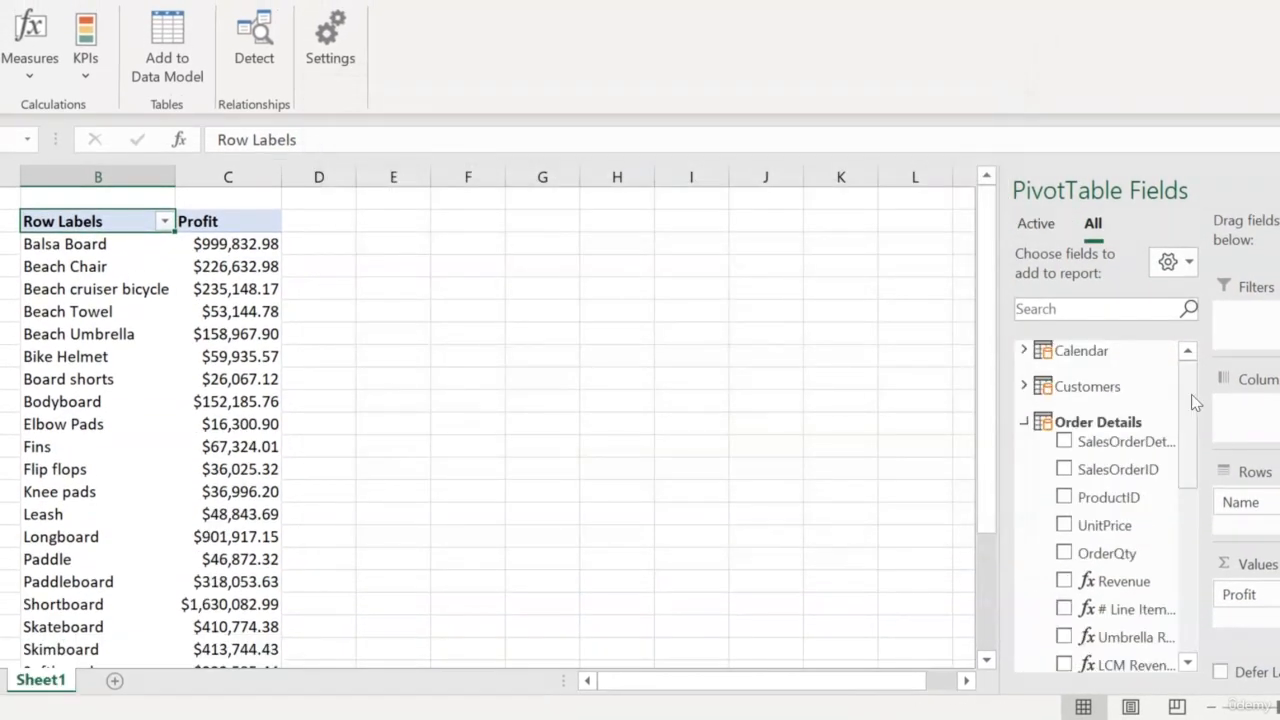
Add the Product Rank By Profit measure to the PivotTable values and review the ranks down to the grand total
drag(1191, 398, 1190, 522)
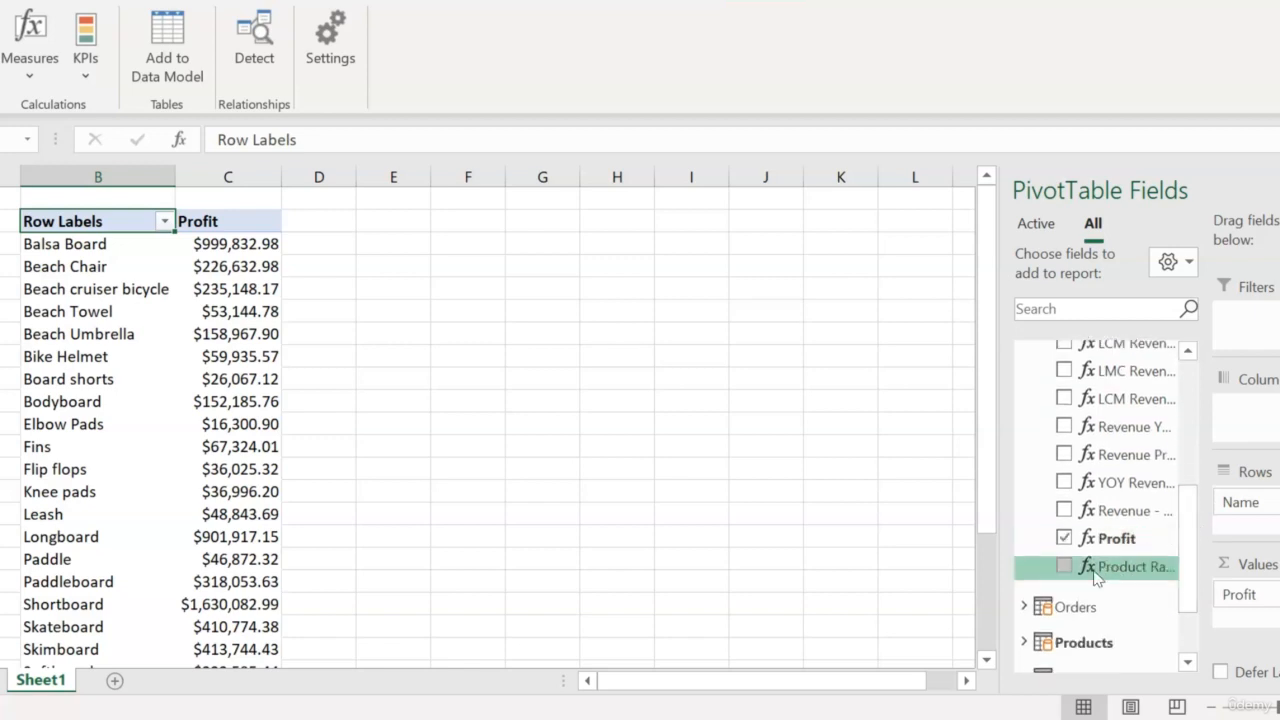
drag(1100, 566, 1228, 598)
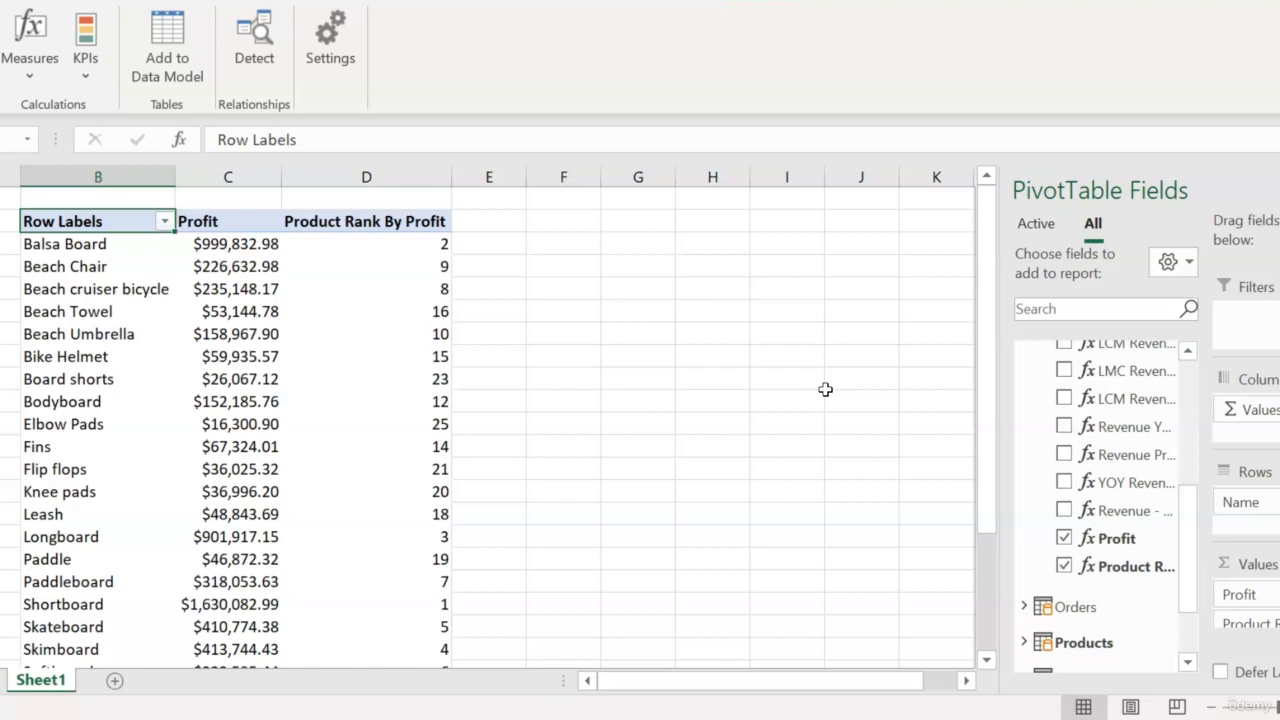
scroll(319, 437, down, 4)
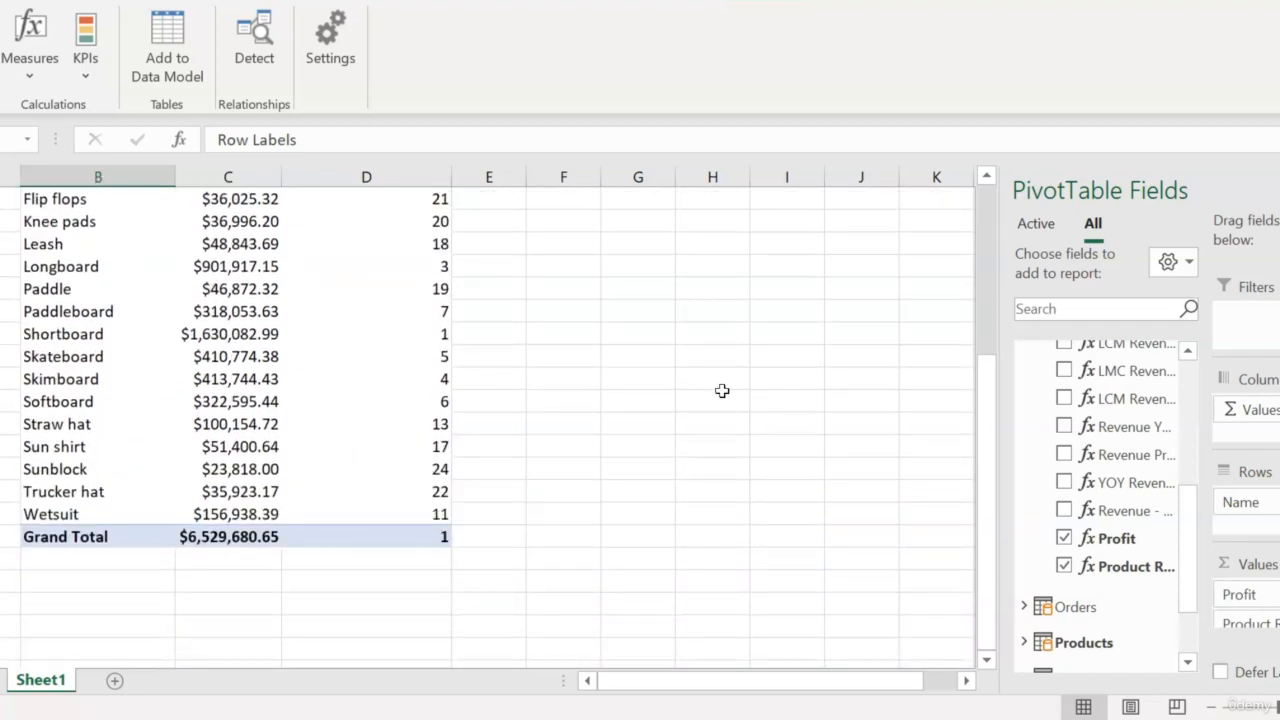
scroll(710, 390, up, 4)
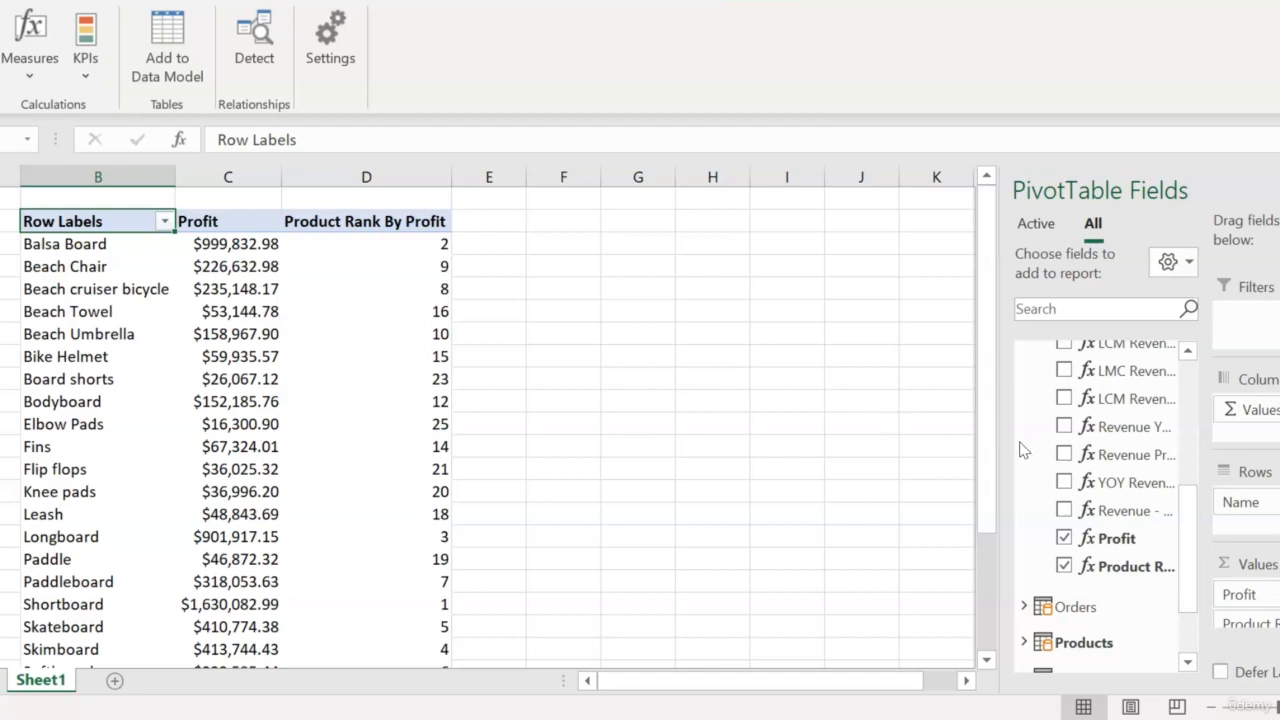
Add the Products table's ProductCategory field to the PivotTable rows above Name and review the ranks within each category
drag(1191, 538, 1192, 587)
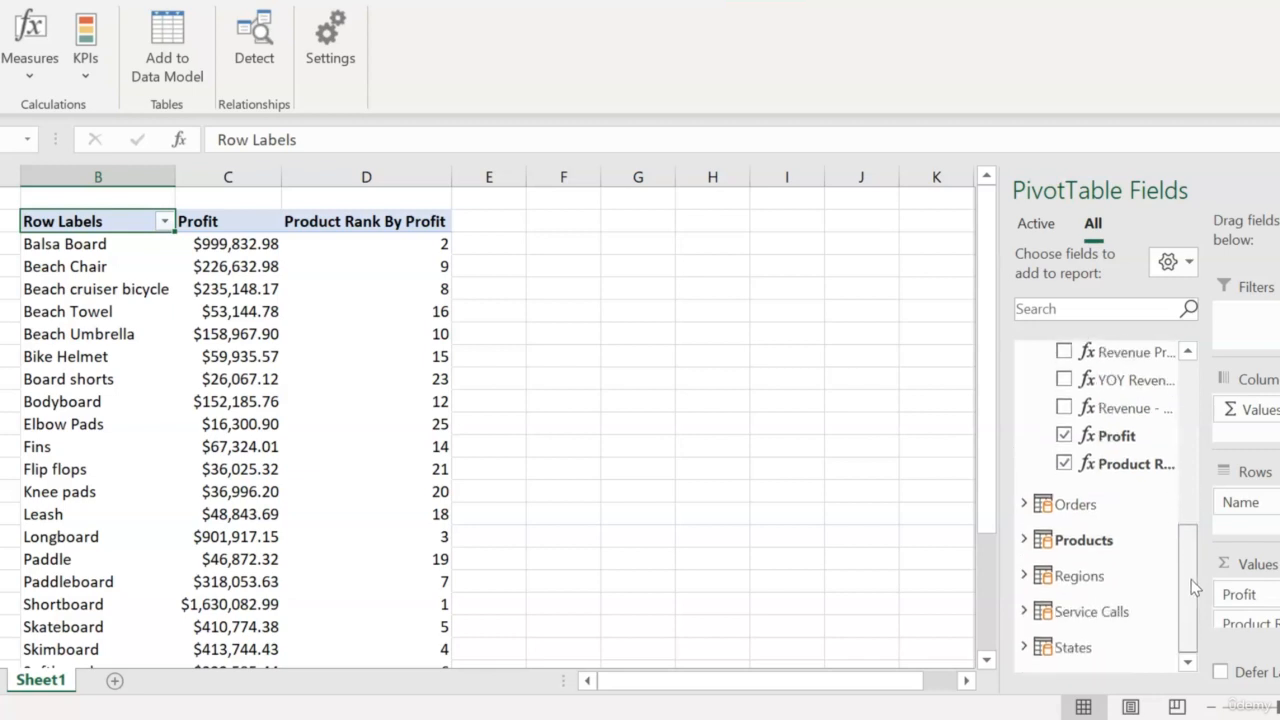
click(1024, 543)
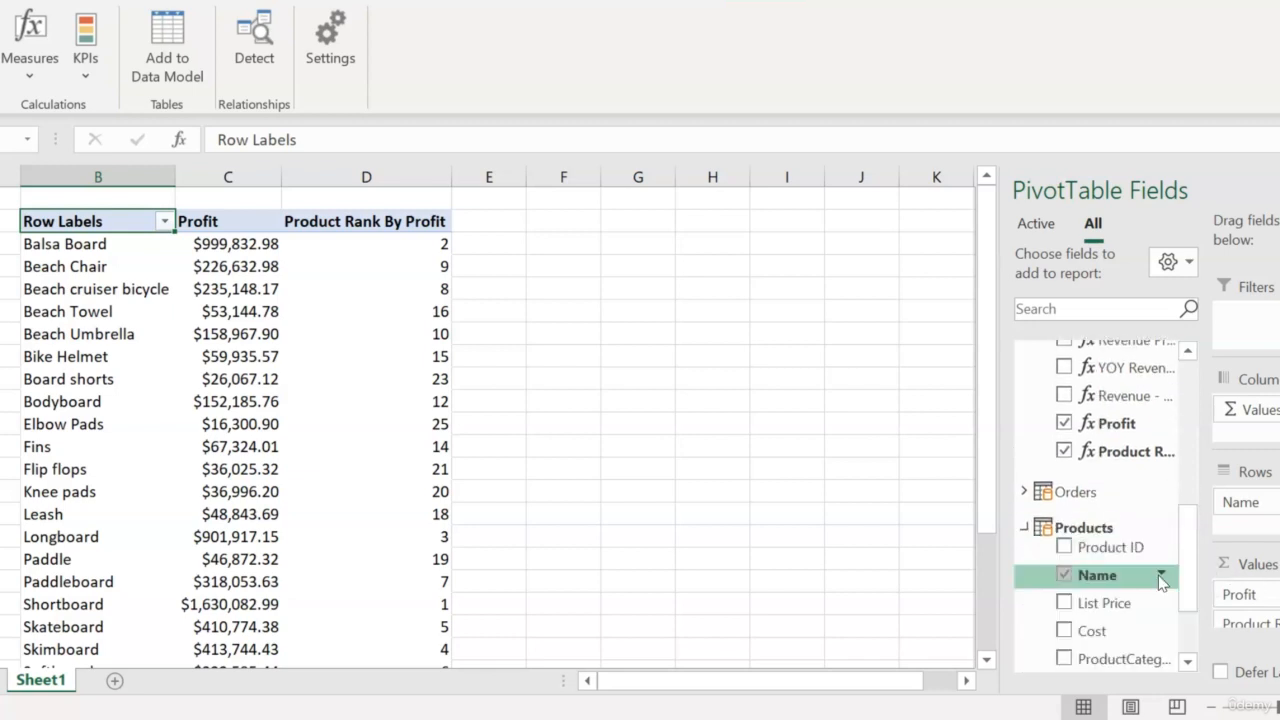
scroll(1189, 588, down, 1)
scroll(1189, 588, down, 1)
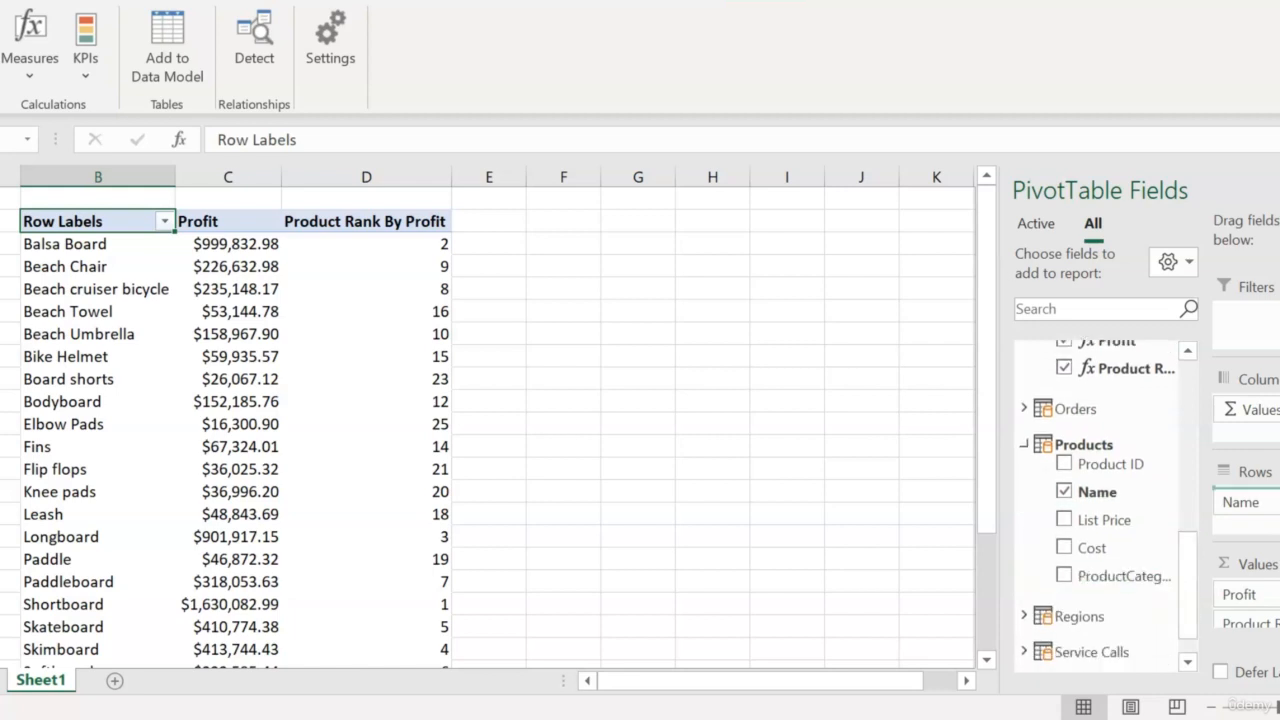
drag(1124, 575, 1250, 492)
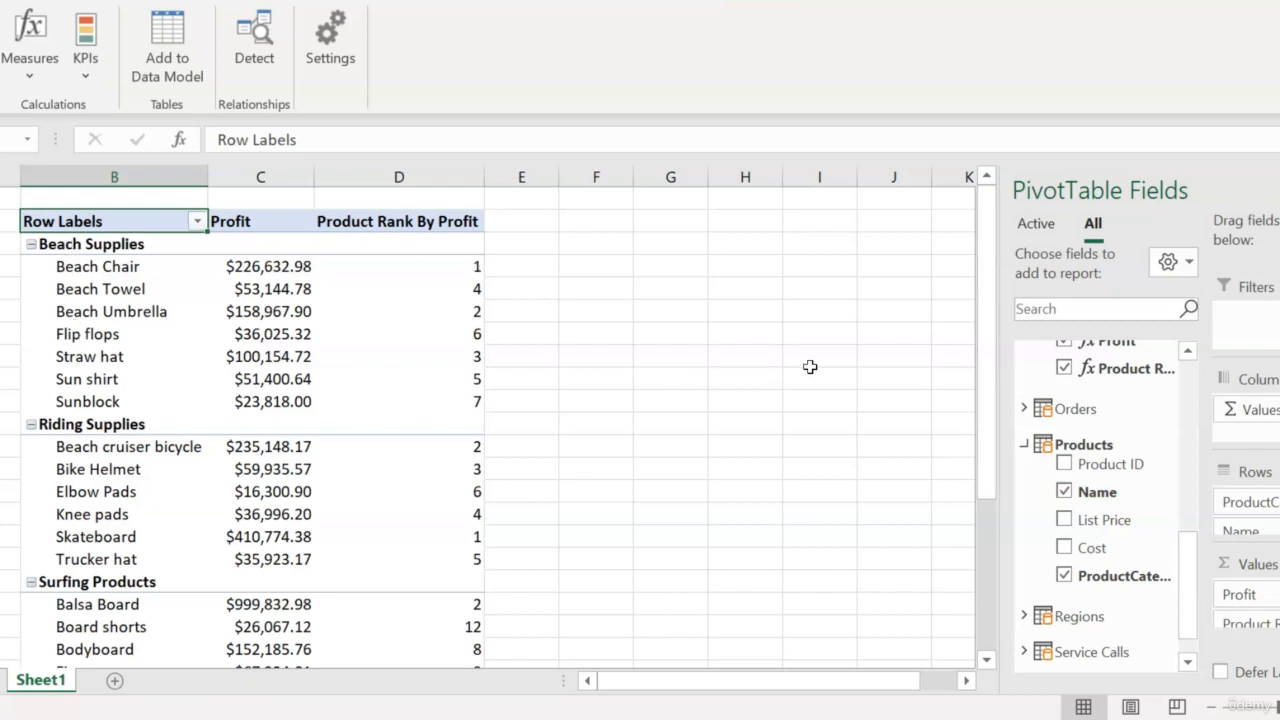
click(80, 266)
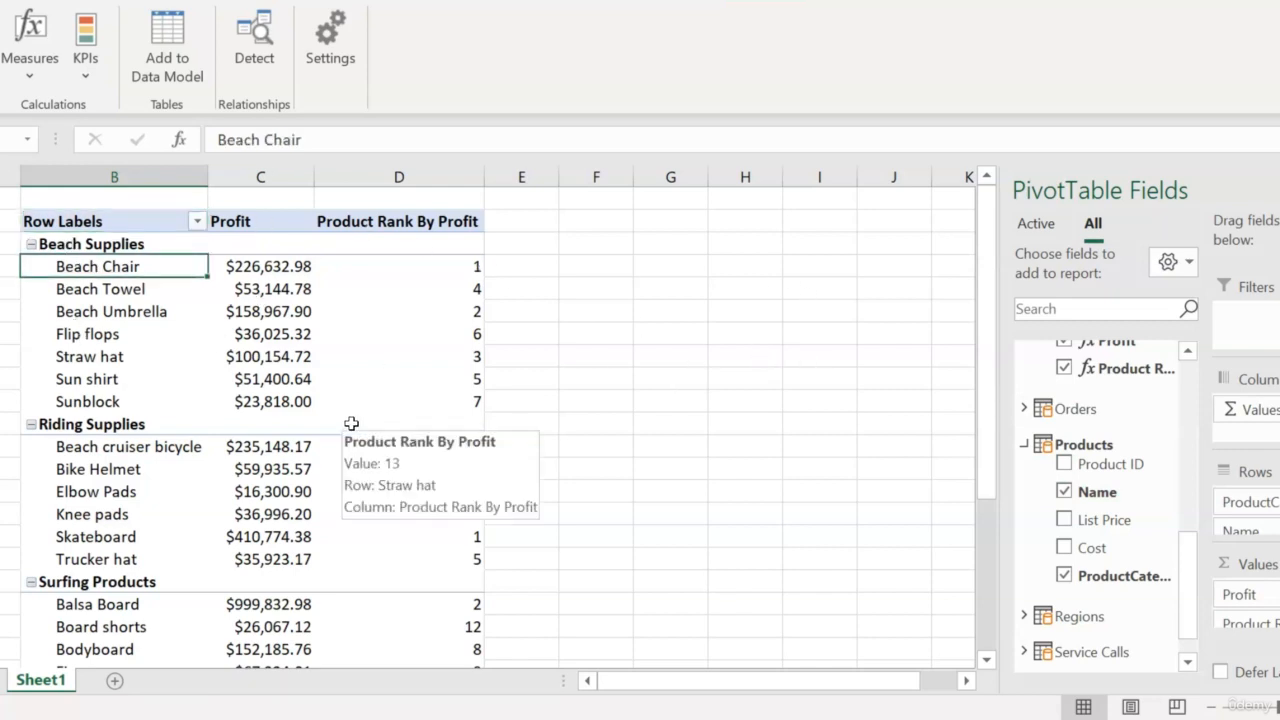
scroll(507, 469, down, 1)
scroll(507, 469, up, 1)
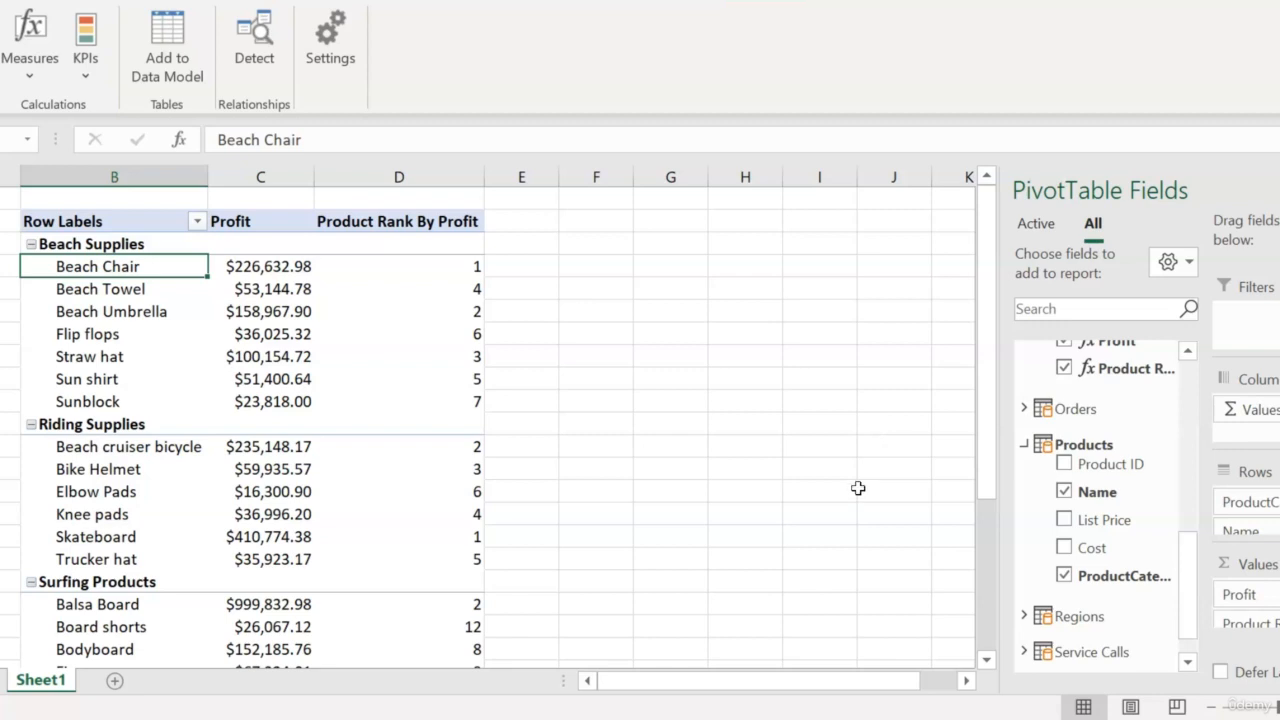
Edit the Product Rank By Profit measure to include Products[ProductCategory] in ALL after Products[Name], check the formula and save the measure
click(44, 79)
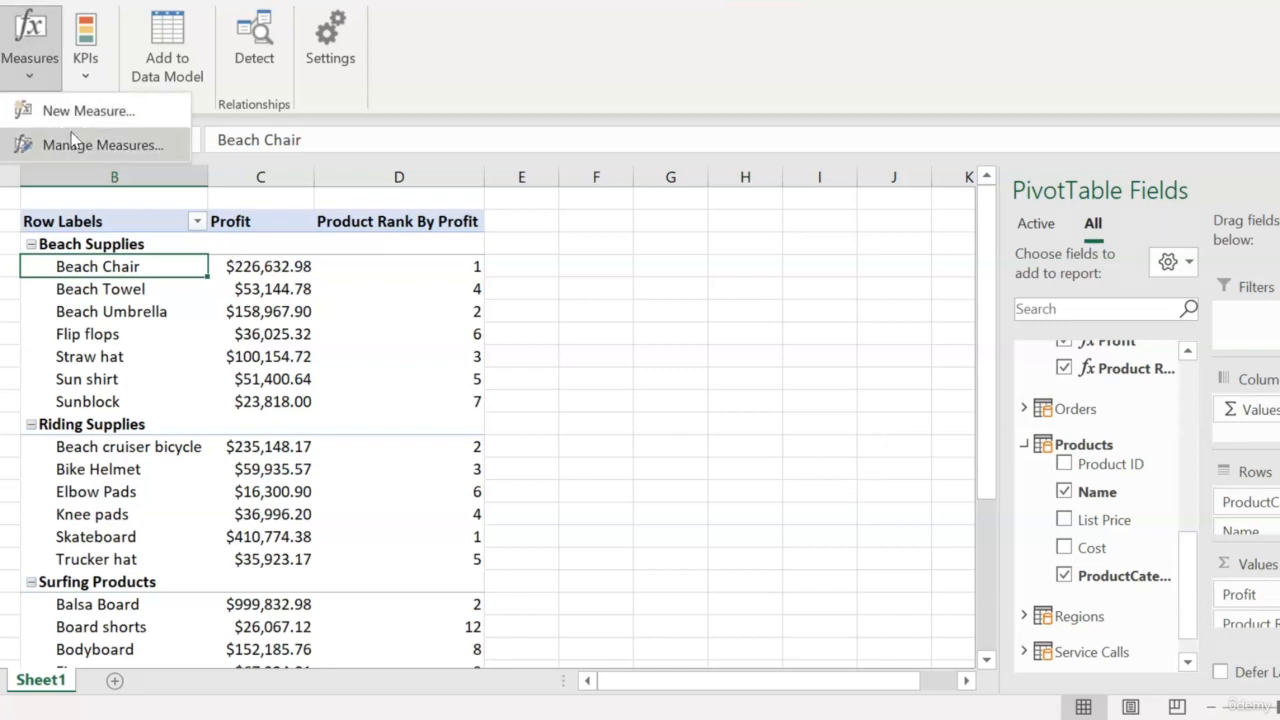
click(30, 143)
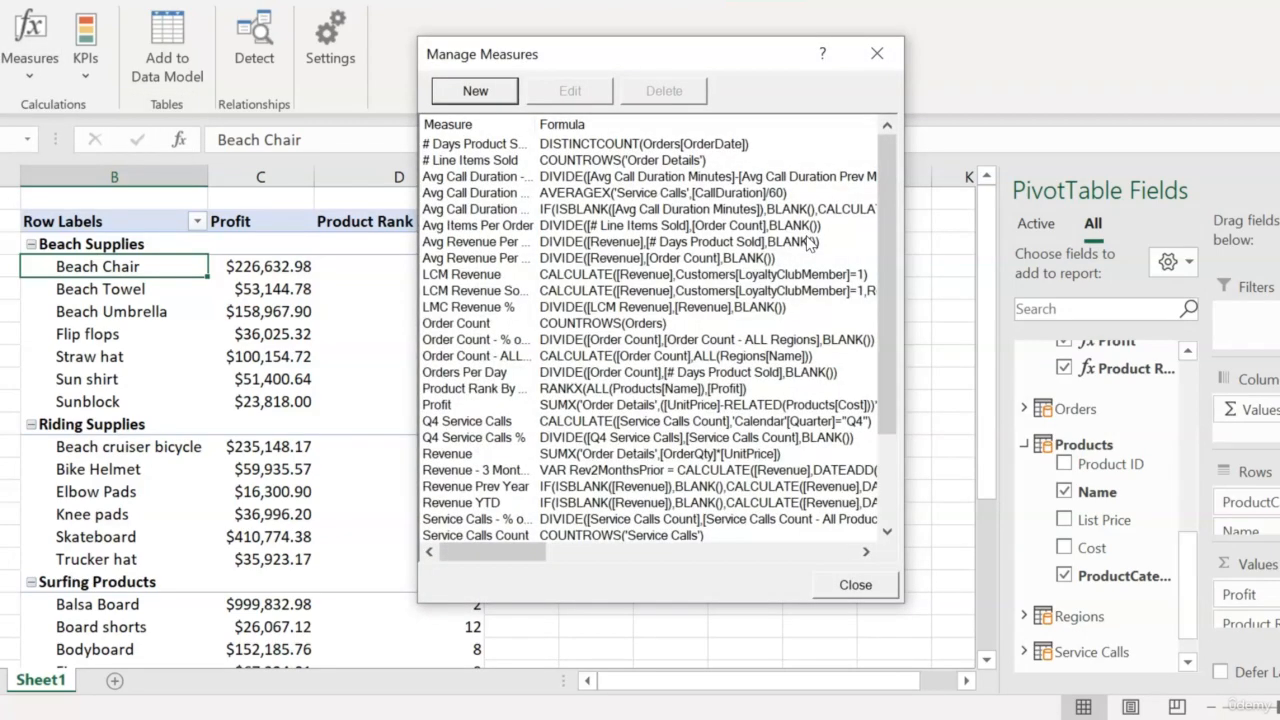
click(540, 389)
click(571, 92)
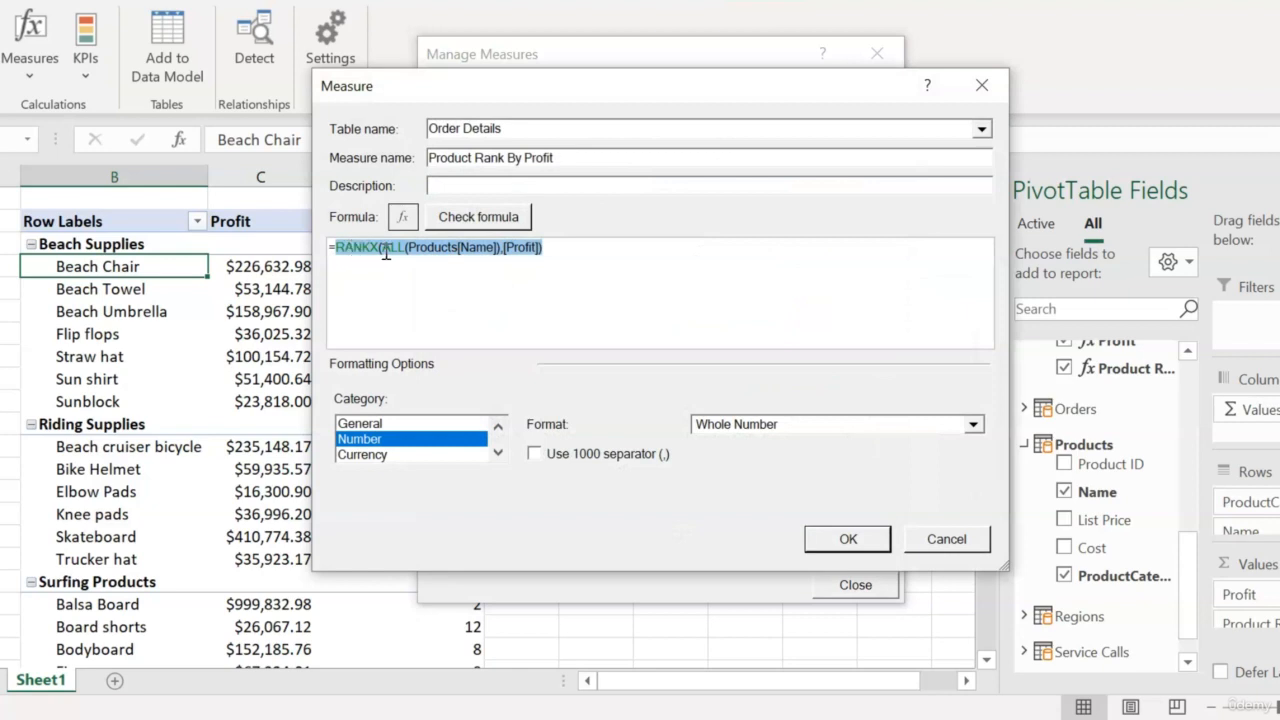
click(497, 248)
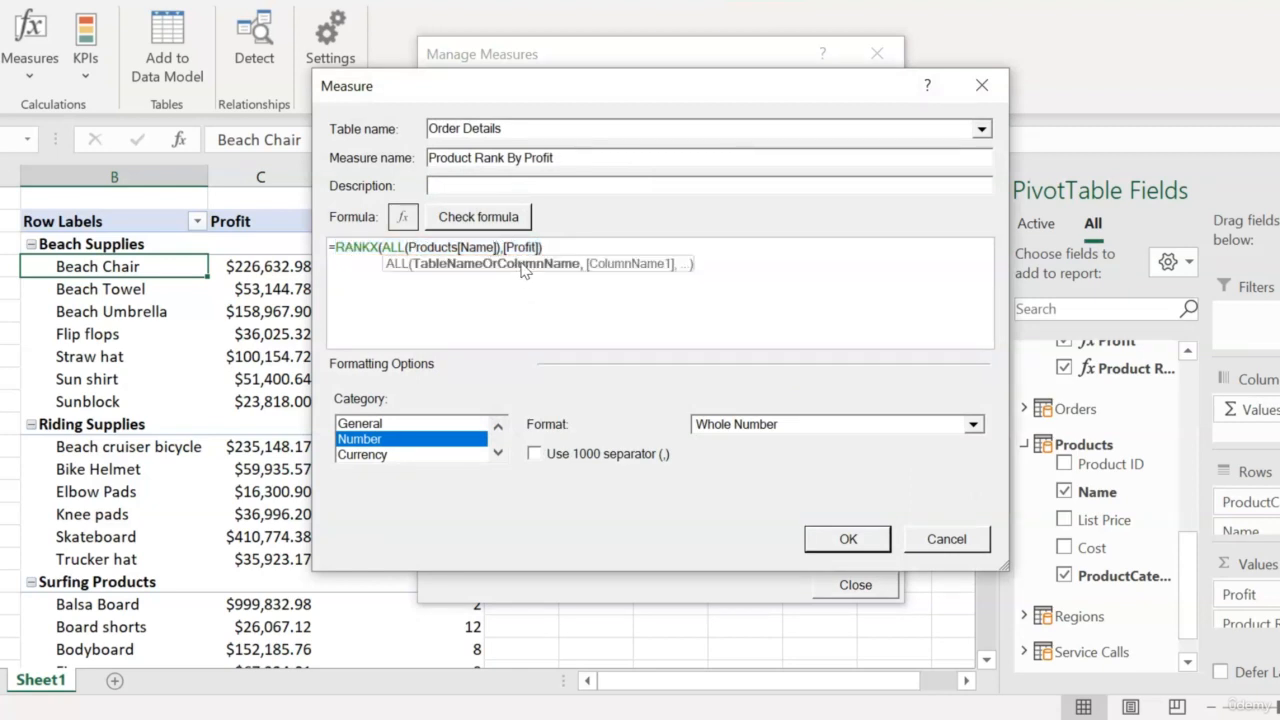
text(,PRO)
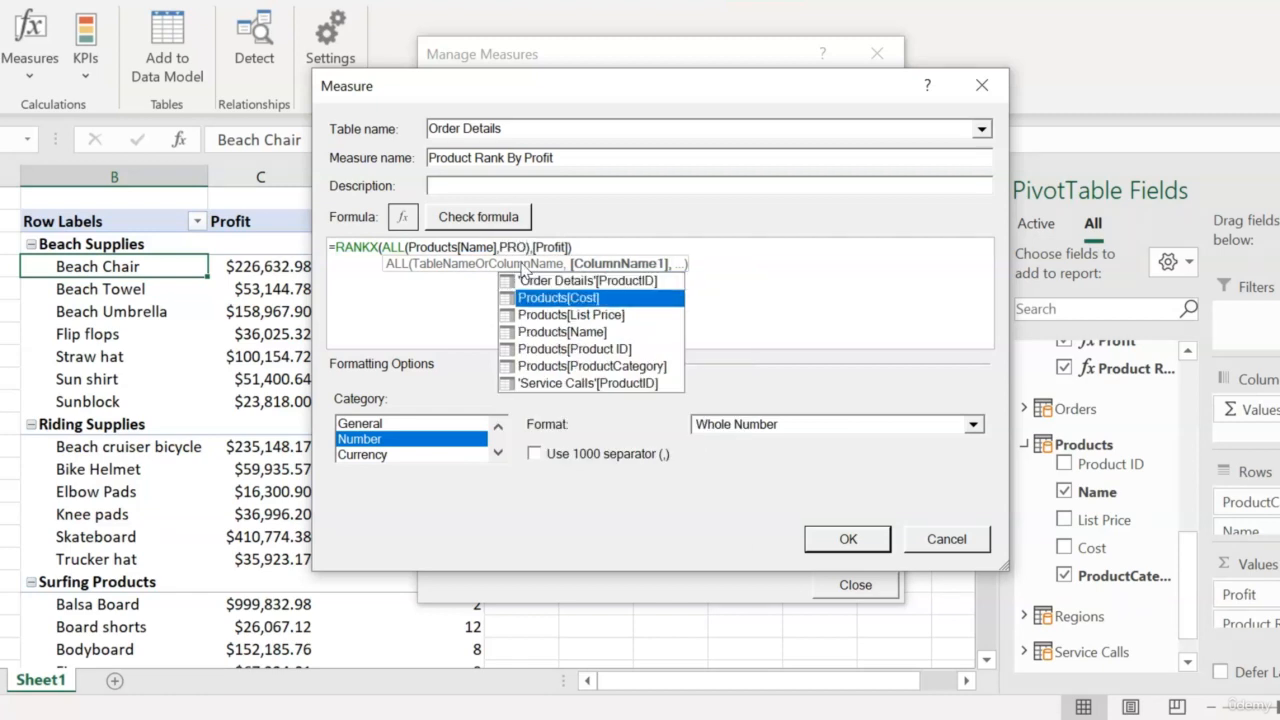
key(Down)
key(Down)
key(Down)
key(Down)
key(Tab)
click(497, 219)
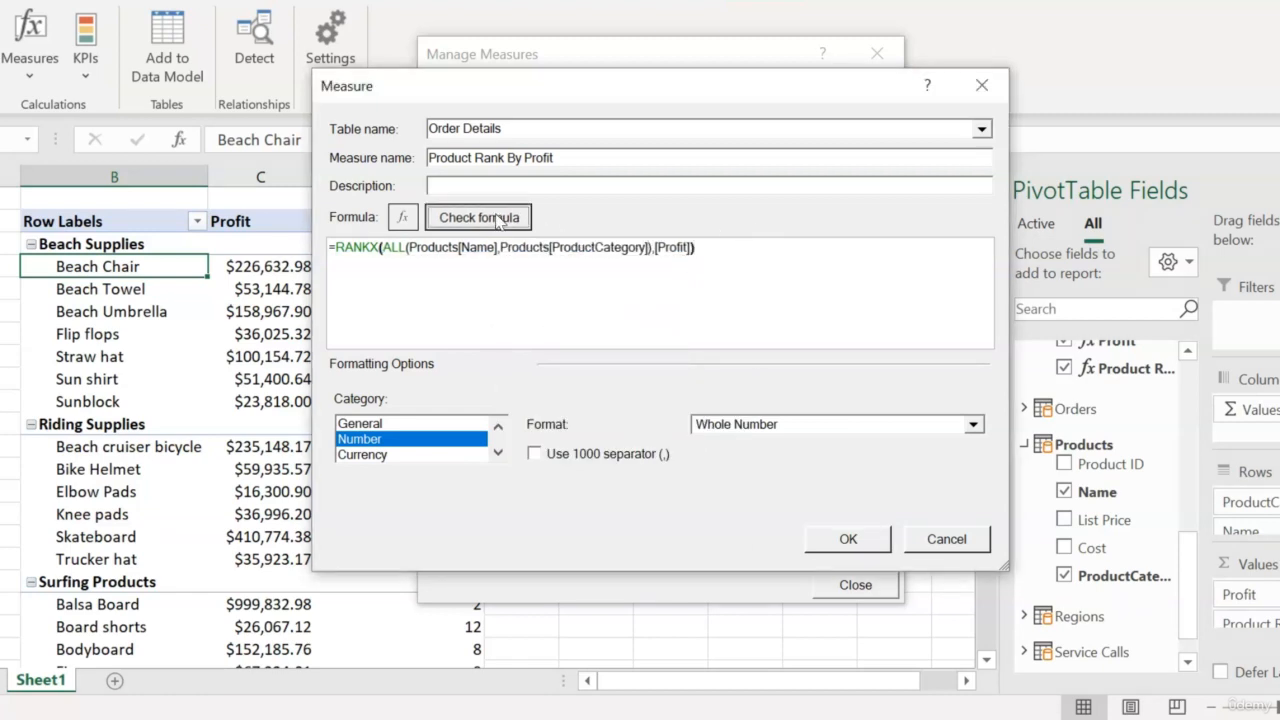
click(845, 642)
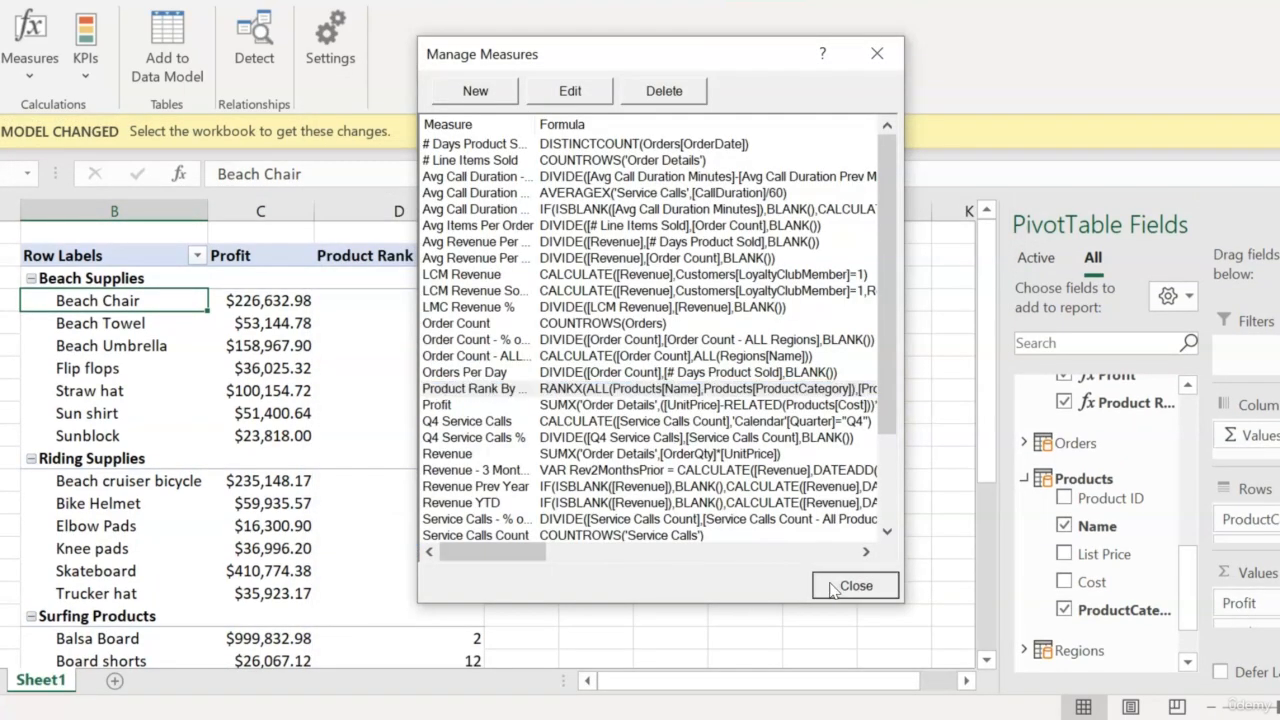
Close the measures list and review the product ranks across all categories in the PivotTable
click(836, 584)
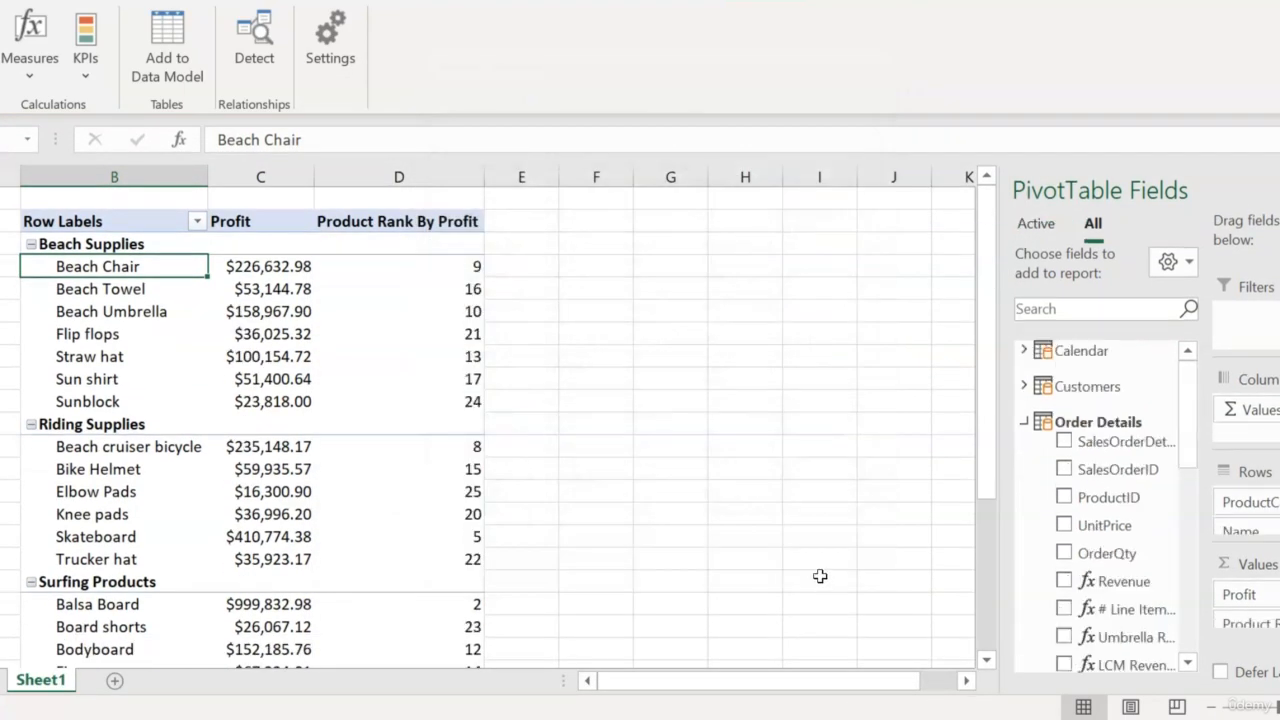
scroll(690, 520, down, 3)
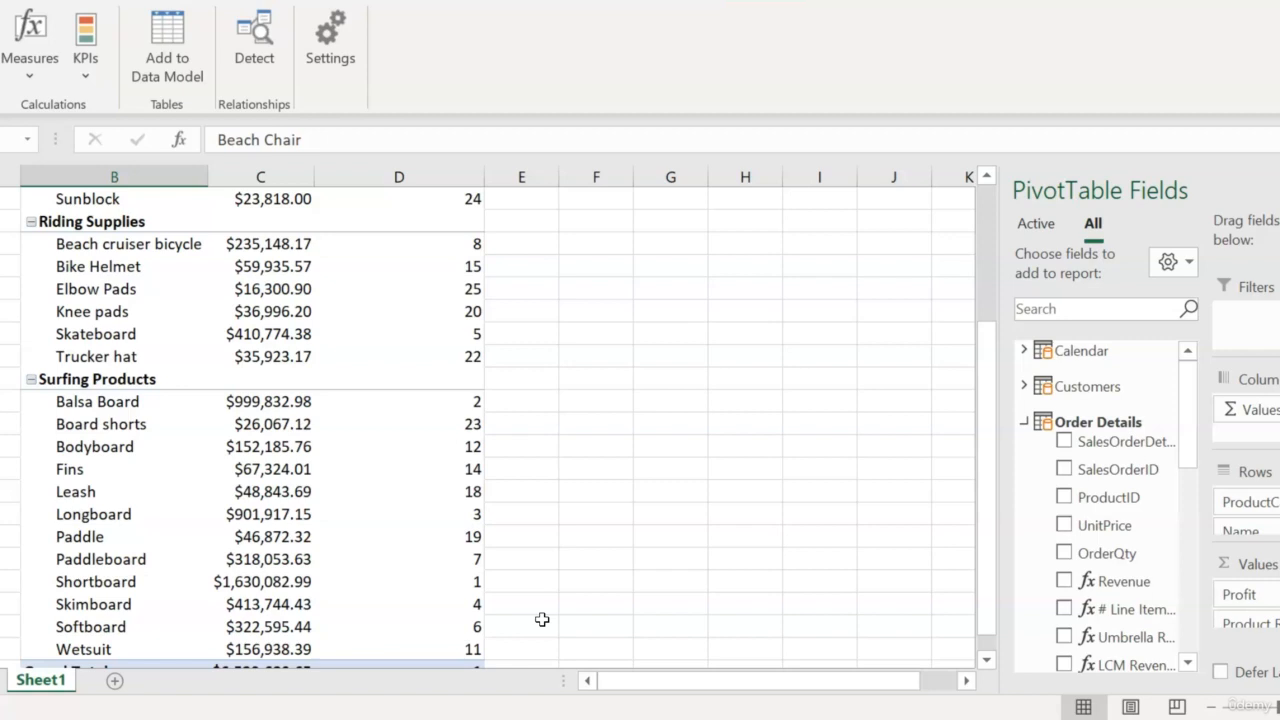
scroll(542, 620, up, 3)
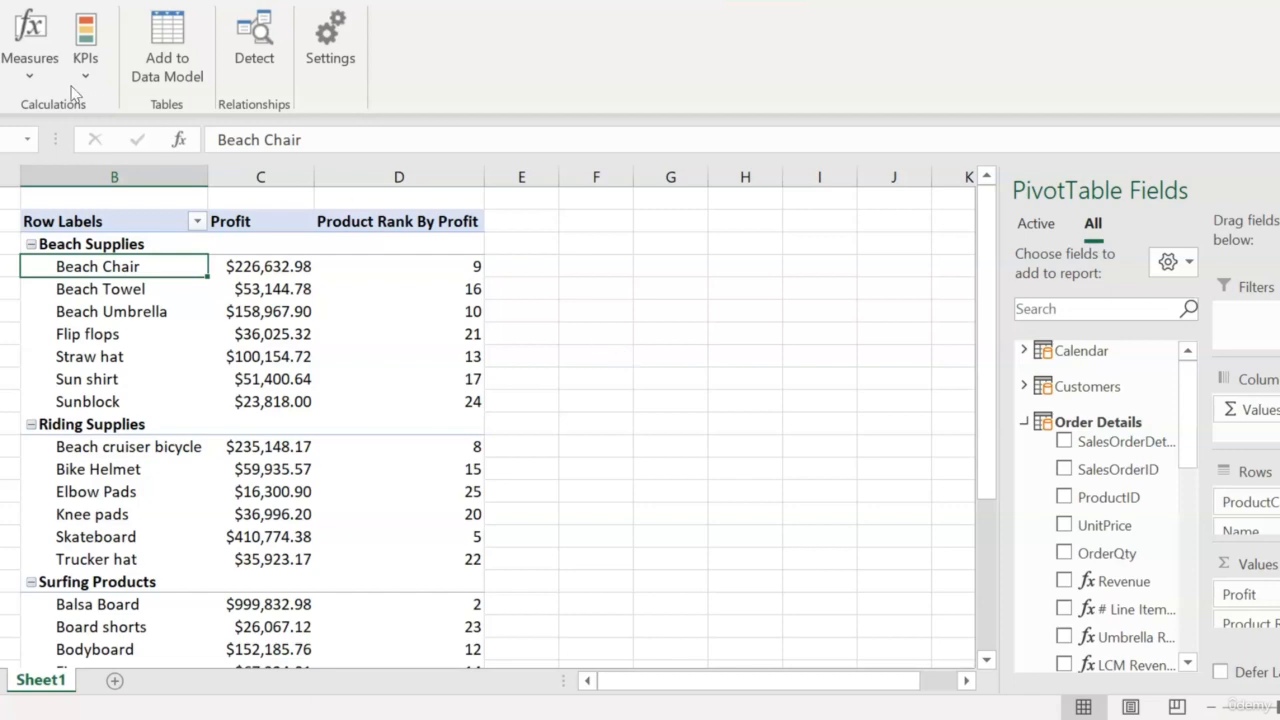
Edit the Product Rank By Profit measure to remove Products[ProductCategory] from ALL, leaving =RANKX(ALL(Products[Name]),[Profit])
click(30, 45)
click(60, 143)
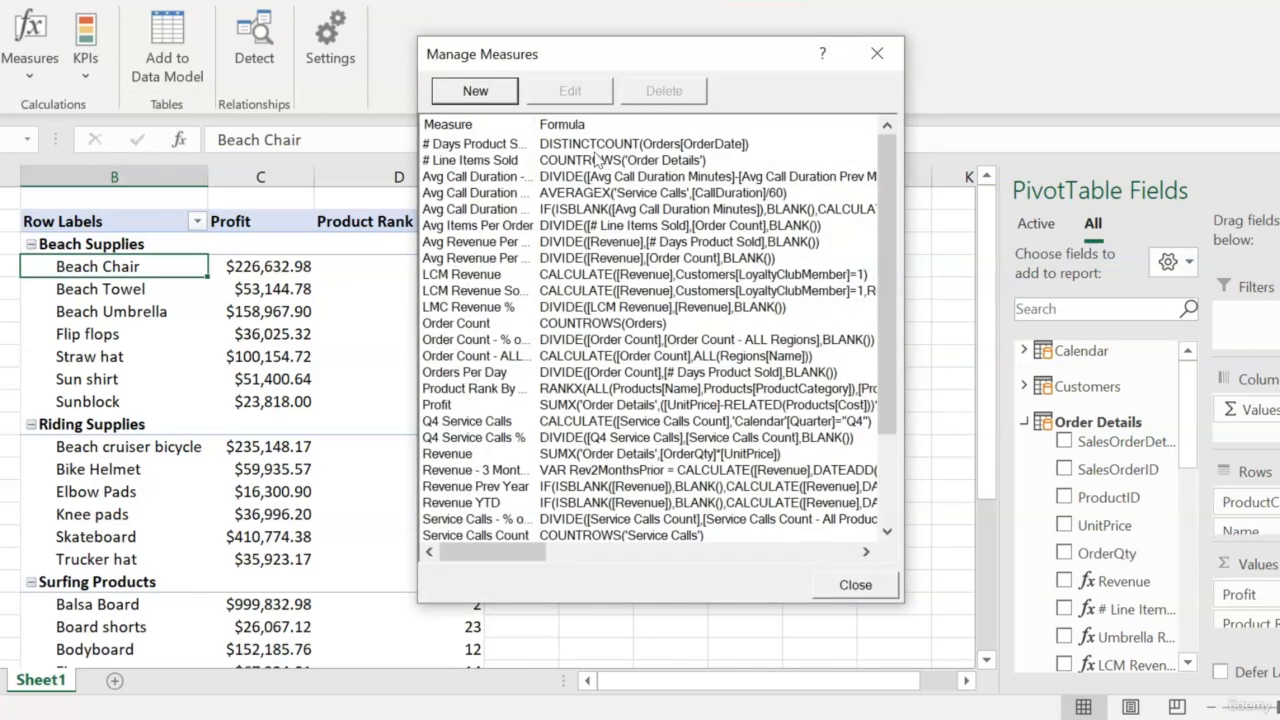
click(500, 392)
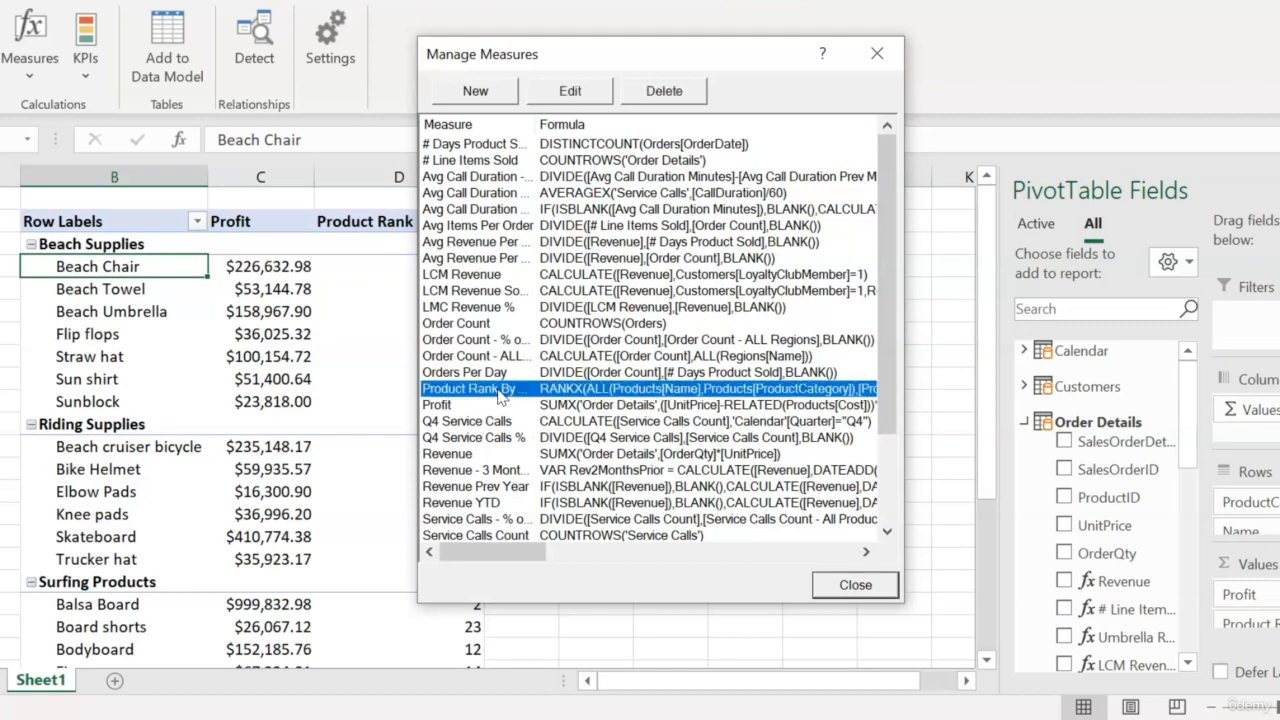
click(592, 100)
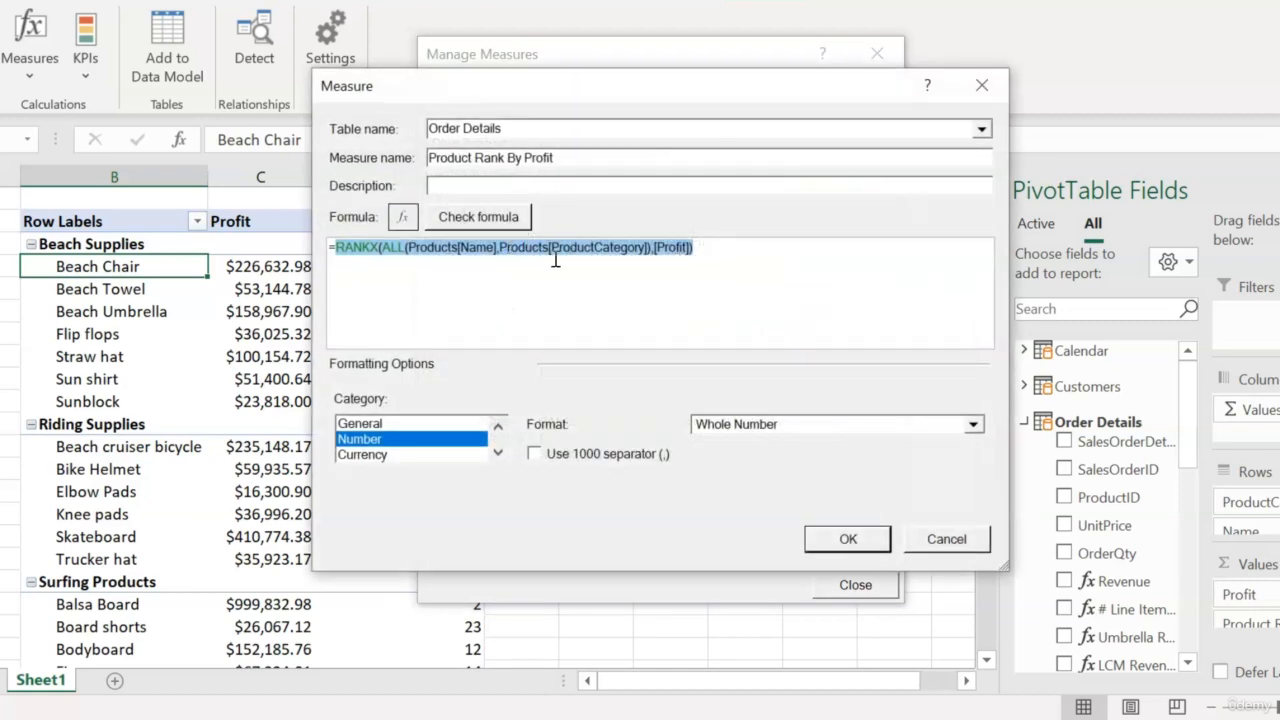
click(649, 247)
key(BackSpace)
key(BackSpace)
key(BackSpace)
key(BackSpace)
key(BackSpace)
key(BackSpace)
key(BackSpace)
key(BackSpace)
key(BackSpace)
key(BackSpace)
key(BackSpace)
key(BackSpace)
key(BackSpace)
key(BackSpace)
key(BackSpace)
key(BackSpace)
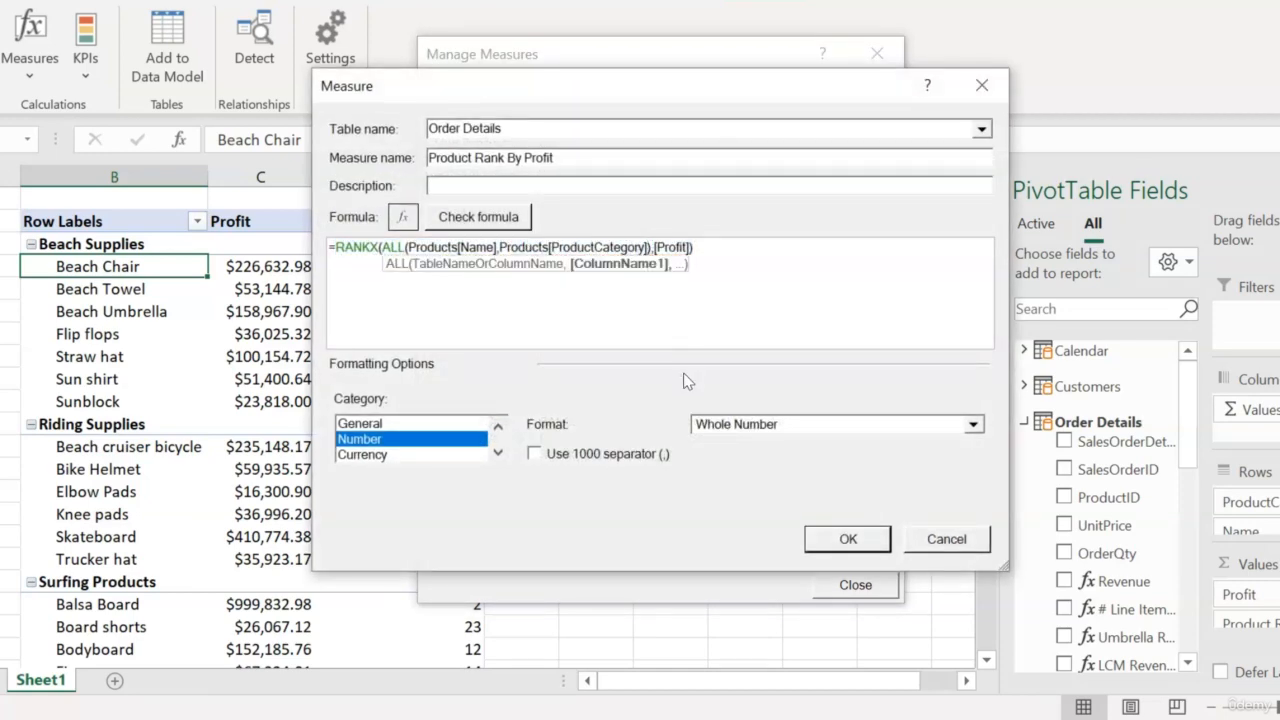
key(BackSpace)
key(BackSpace)
key(BackSpace)
key(BackSpace)
key(BackSpace)
key(BackSpace)
key(BackSpace)
key(BackSpace)
key(BackSpace)
key(BackSpace)
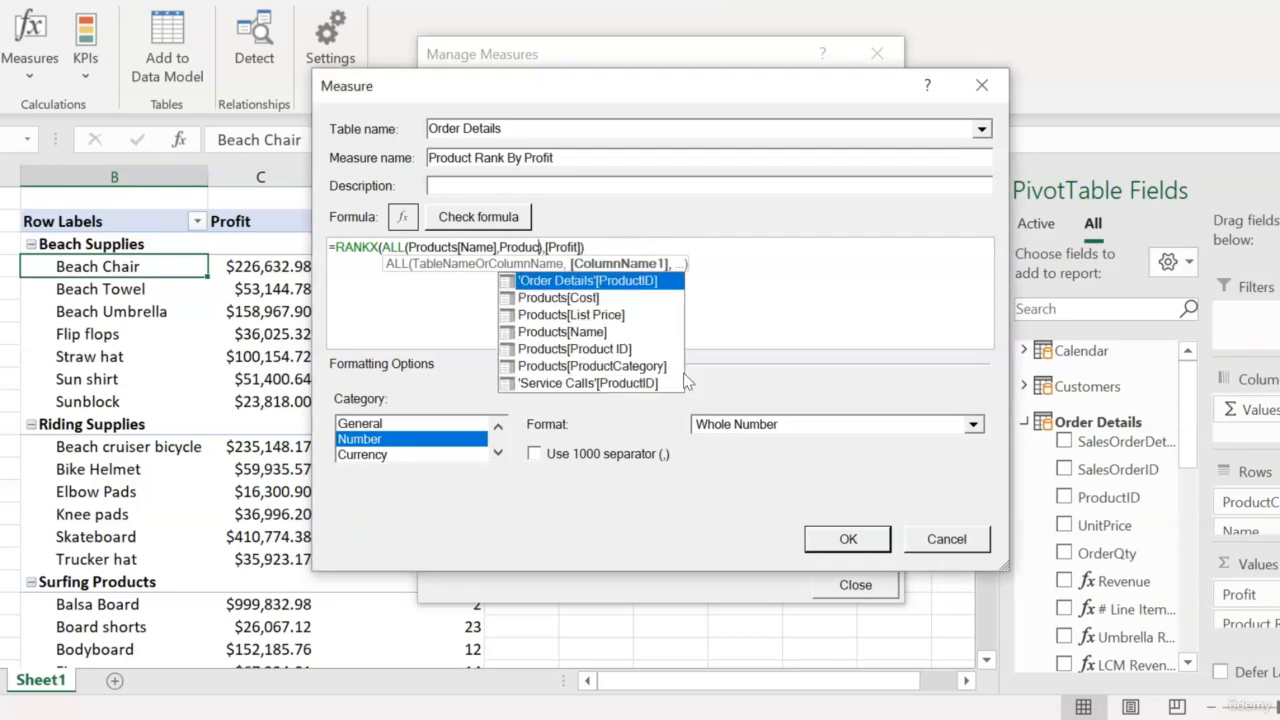
Check the edited formula, save the measure, close the measures list and select an empty cell outside the PivotTable
click(478, 216)
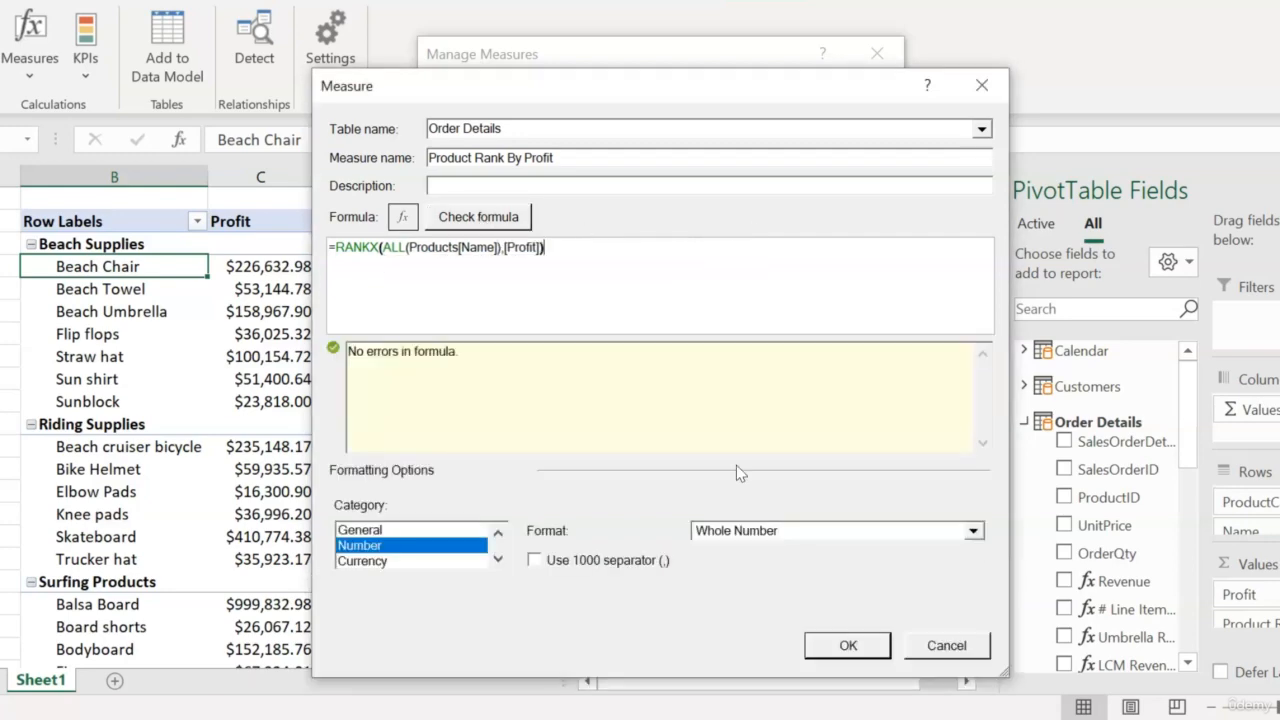
click(845, 540)
click(852, 584)
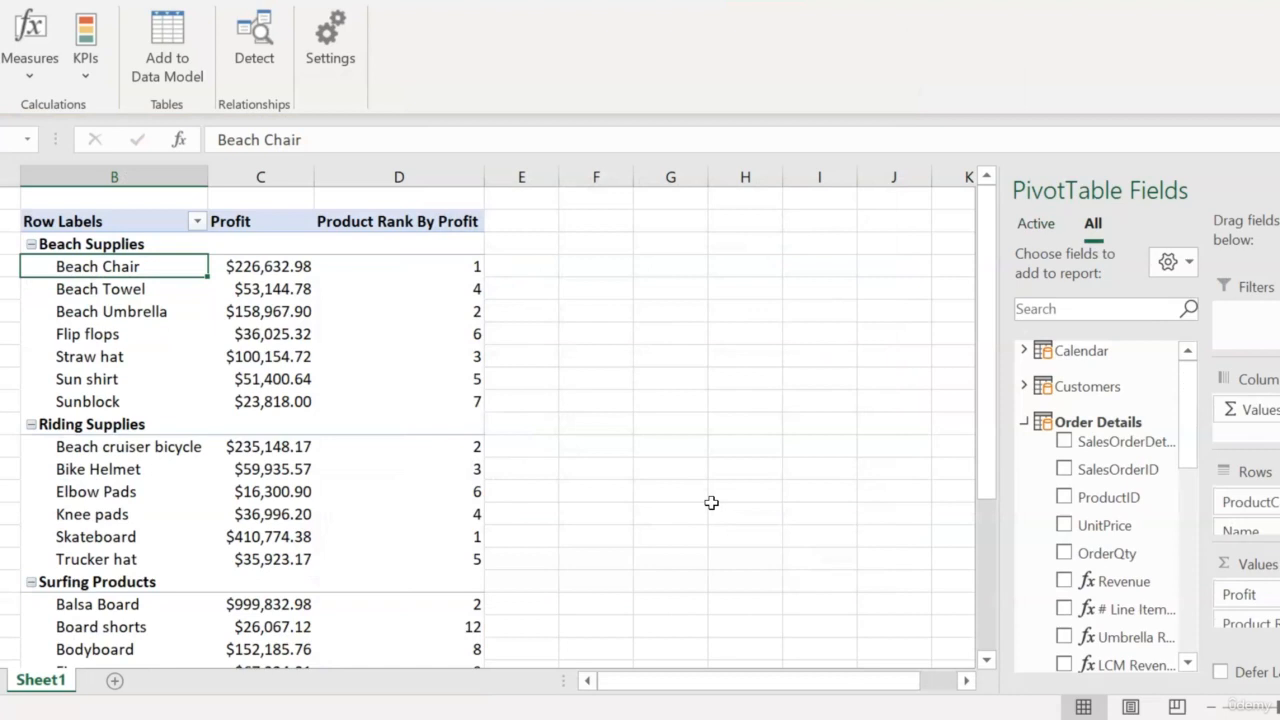
click(10, 199)
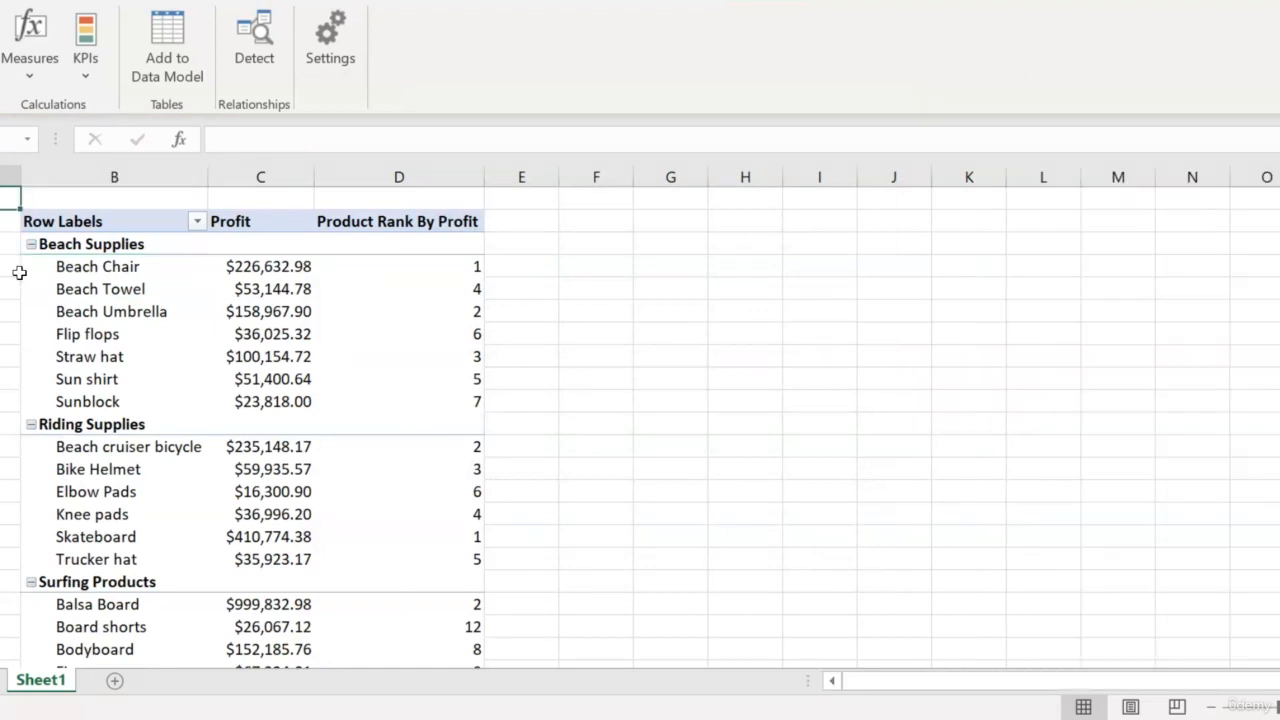